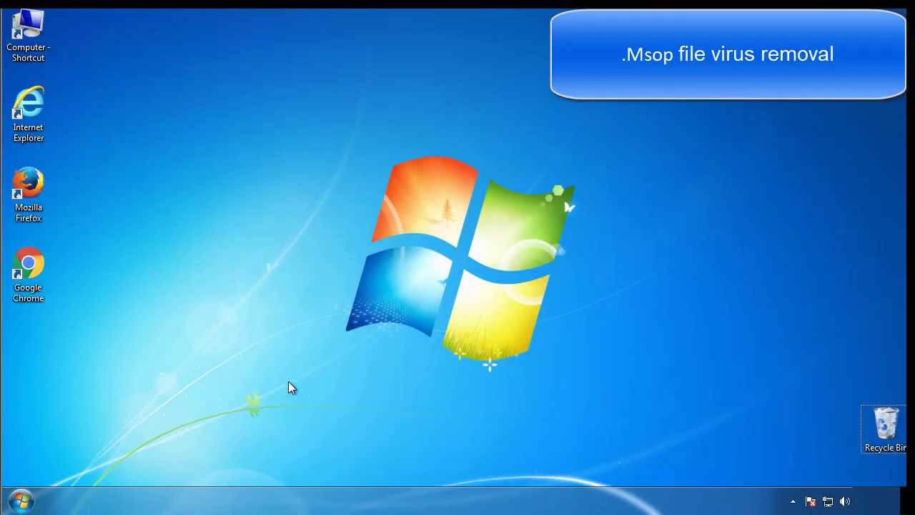
Step: Turn on Minimal Safe boot in msconfig's Boot settings and restart into Safe Mode
click(22, 500)
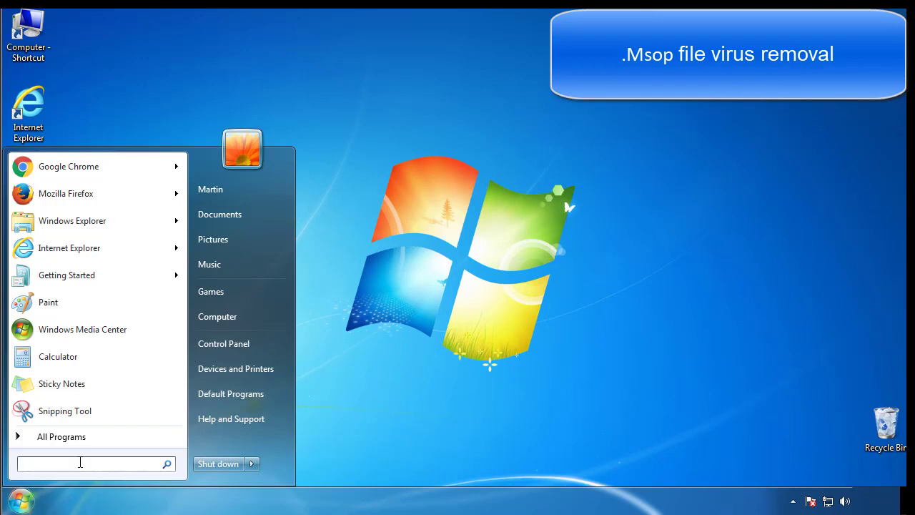
text(mscon)
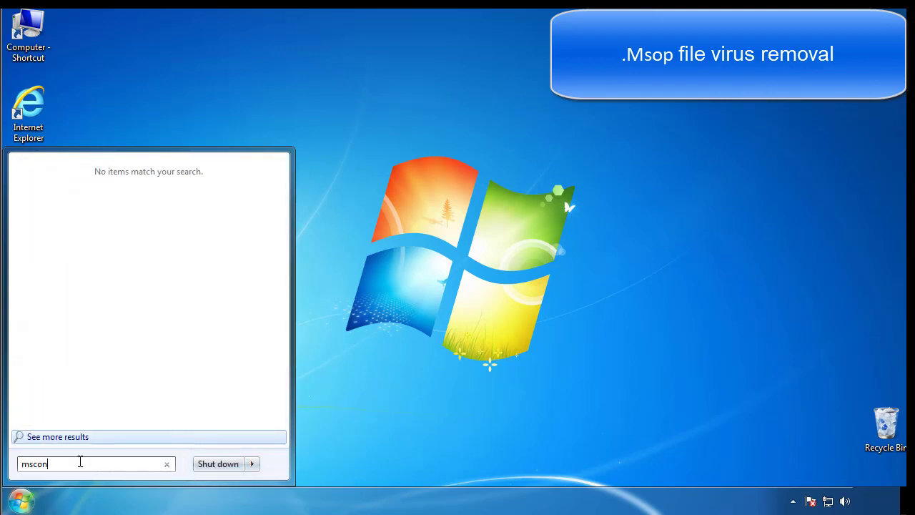
text(fig)
key(Return)
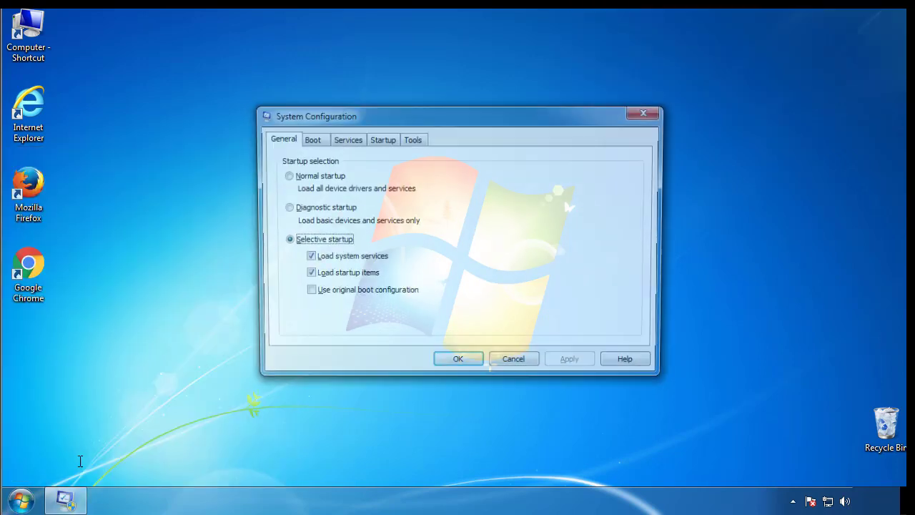
click(309, 140)
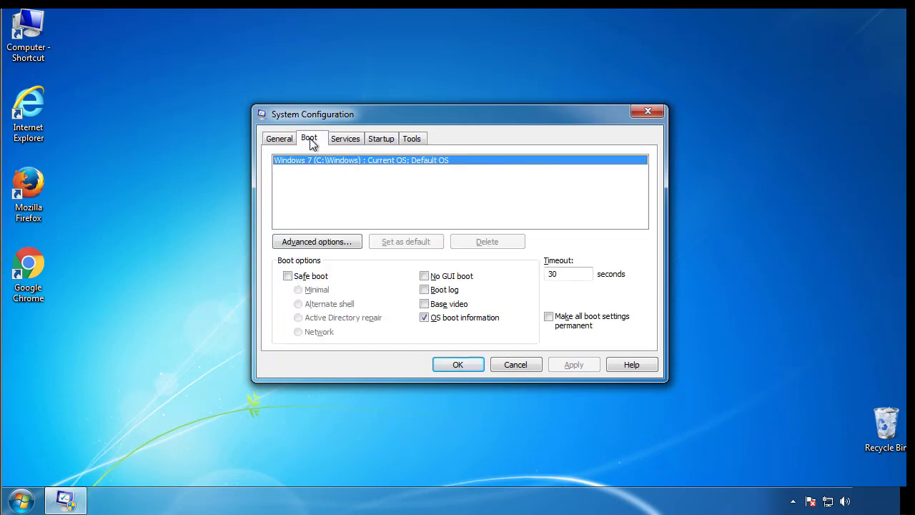
click(288, 276)
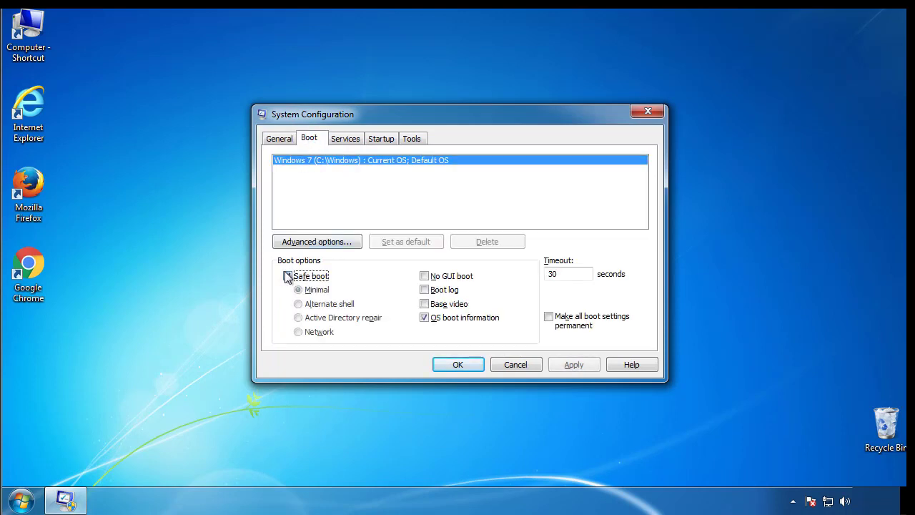
click(464, 366)
click(413, 278)
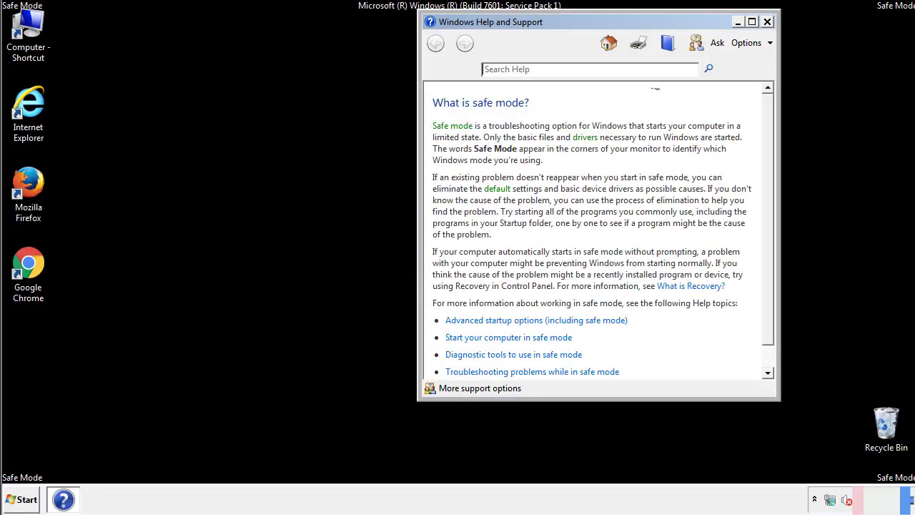
Step: Set Control Panel Folder Options to show hidden files, folders and drives
click(767, 21)
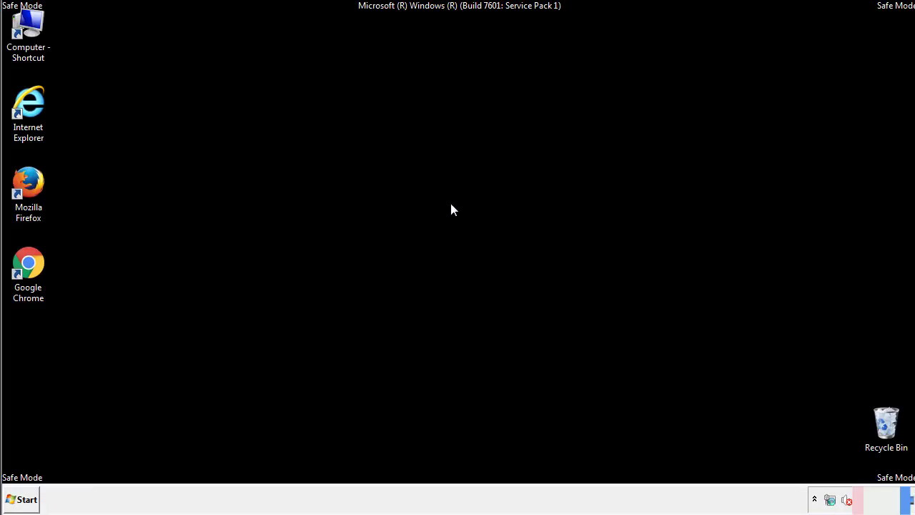
click(28, 498)
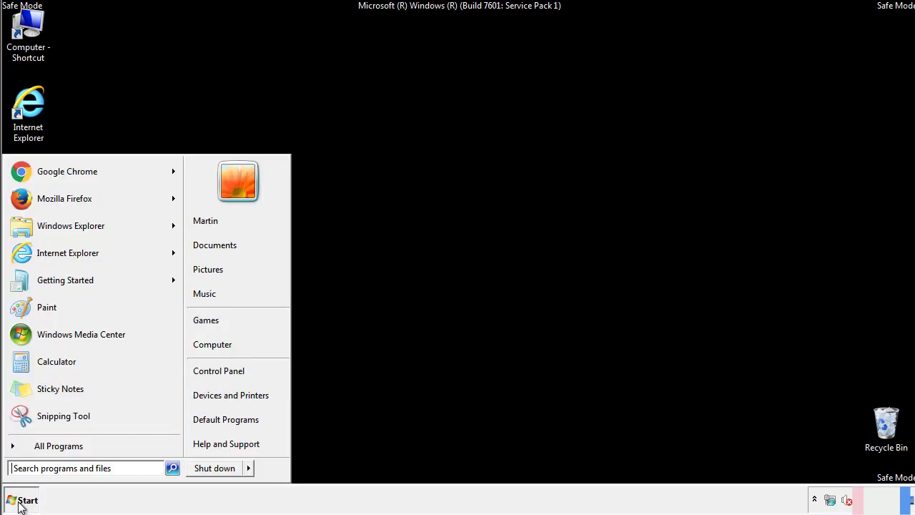
click(229, 369)
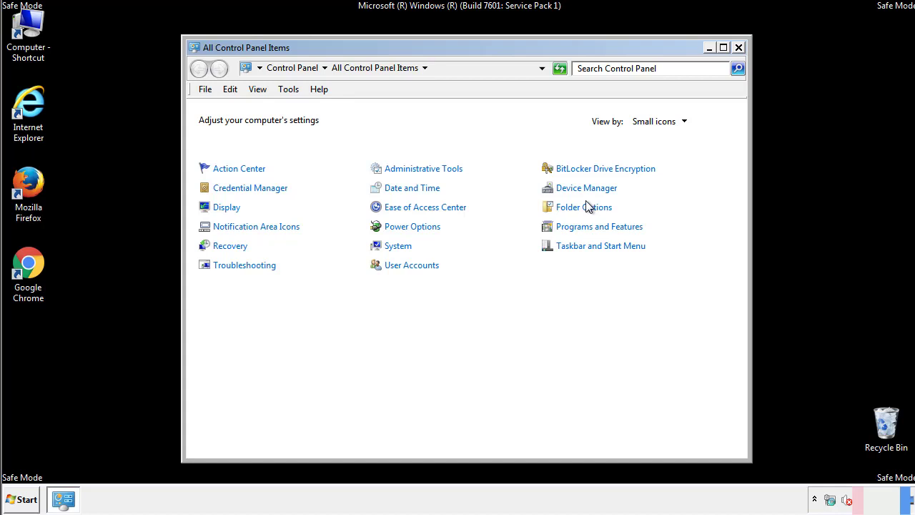
click(585, 208)
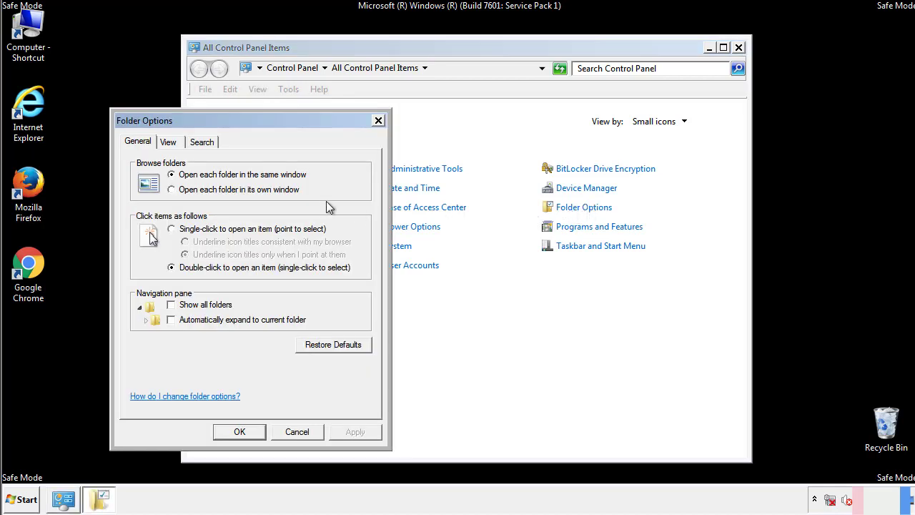
click(169, 143)
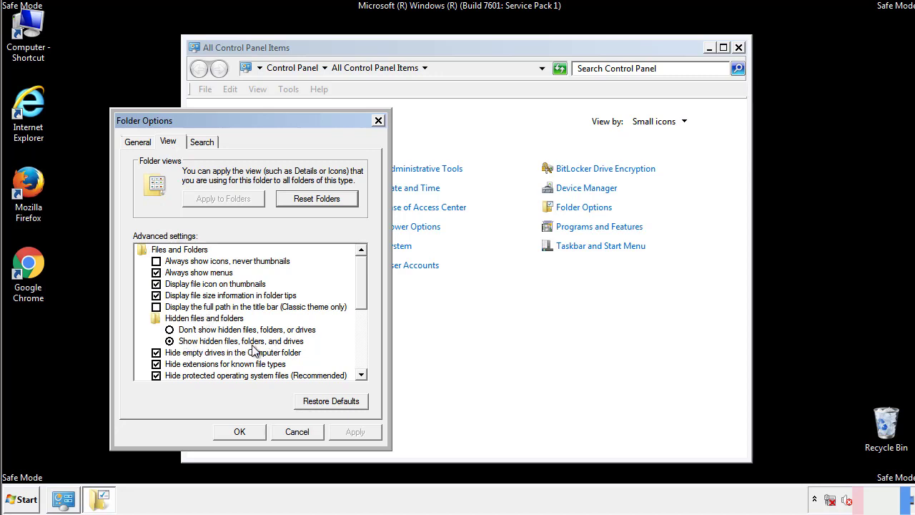
click(247, 430)
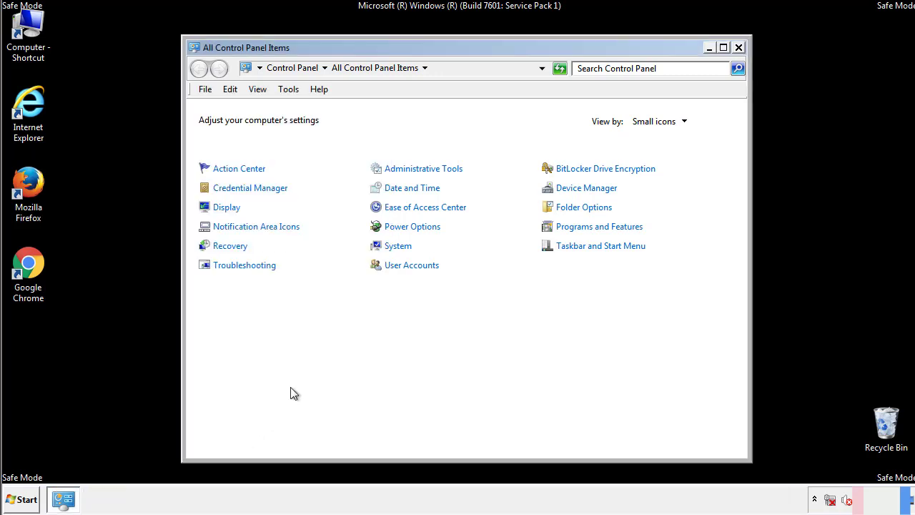
click(739, 48)
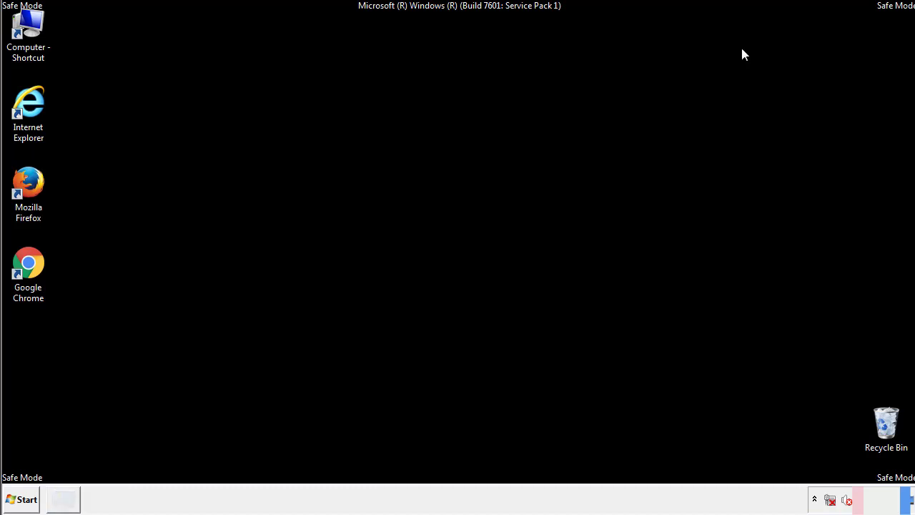
Step: Browse from Computer into C:\Windows and scroll down to System32
double_click(37, 25)
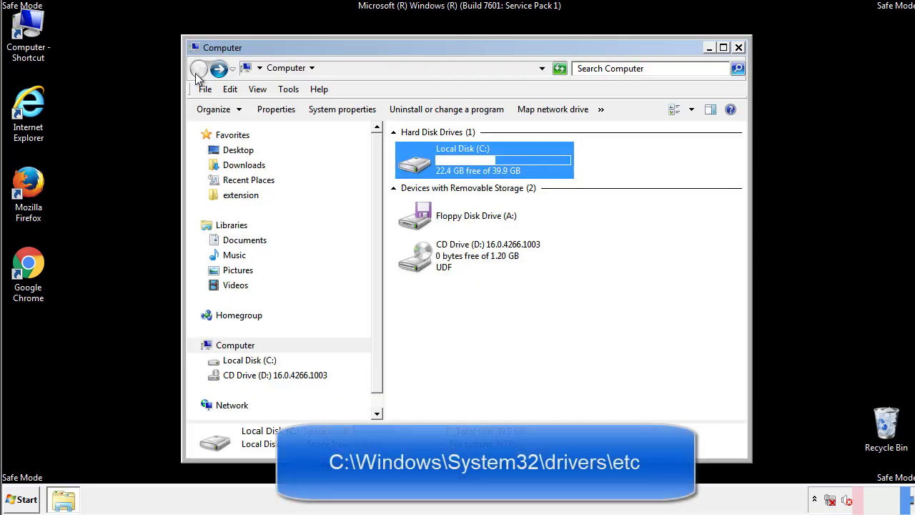
double_click(415, 163)
click(418, 265)
double_click(418, 265)
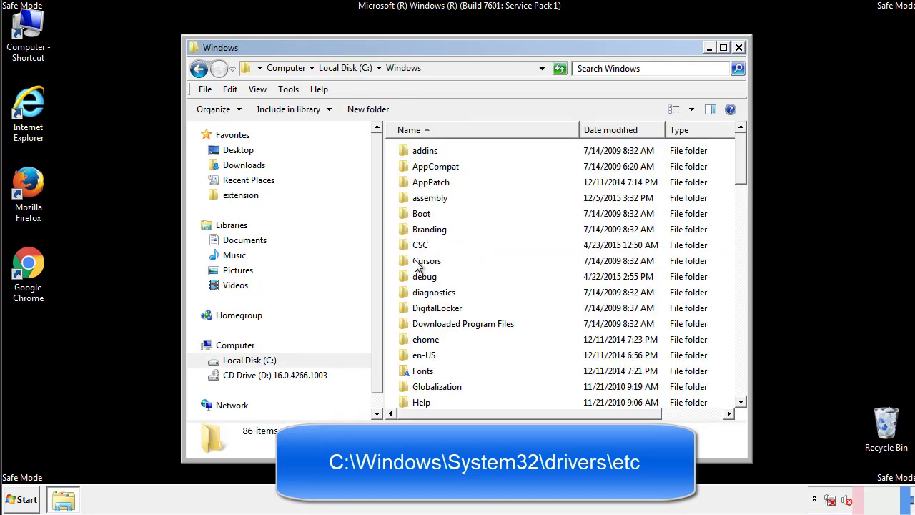
scroll(420, 323, down, 2)
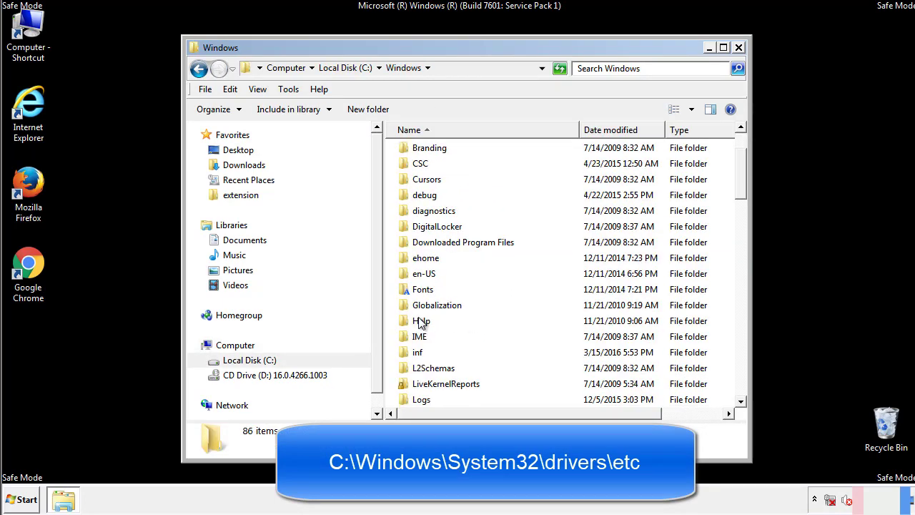
scroll(420, 323, down, 2)
scroll(420, 323, down, 2)
scroll(420, 323, down, 3)
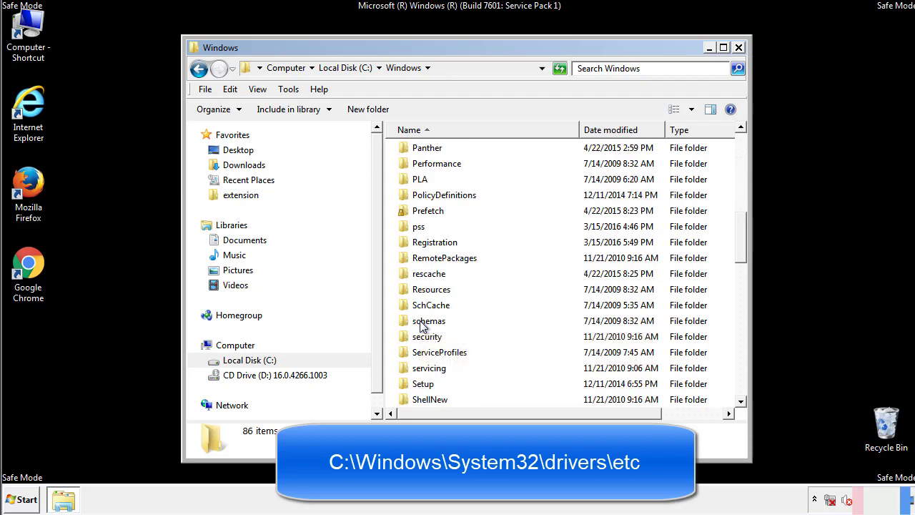
scroll(420, 323, down, 1)
Step: Go into System32\drivers\etc and open the hosts file
double_click(433, 367)
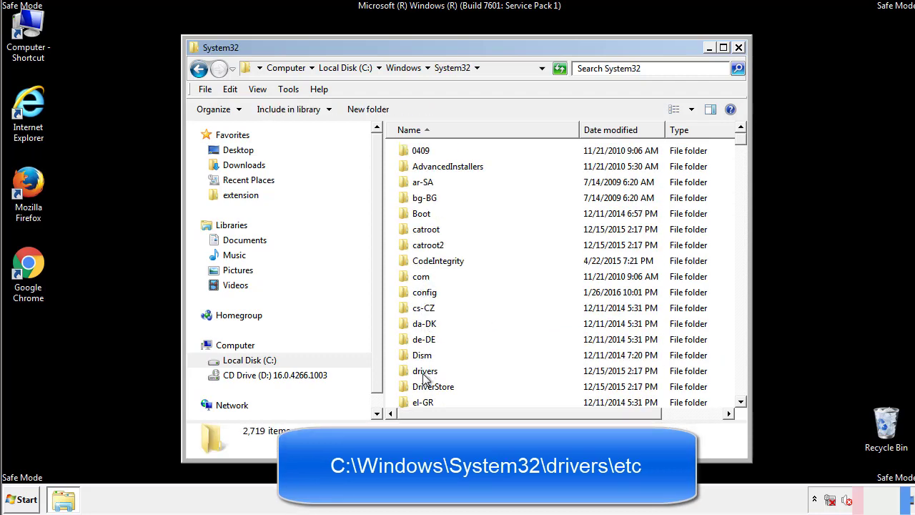
double_click(425, 371)
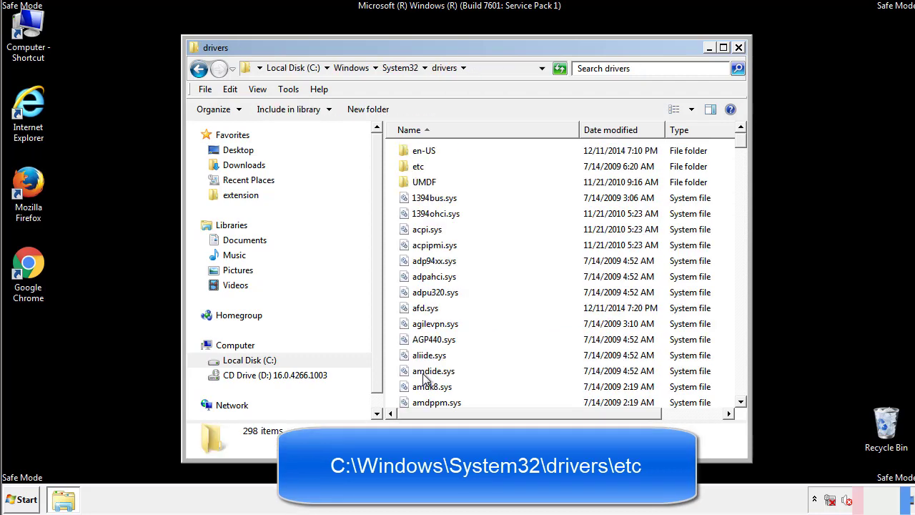
double_click(410, 169)
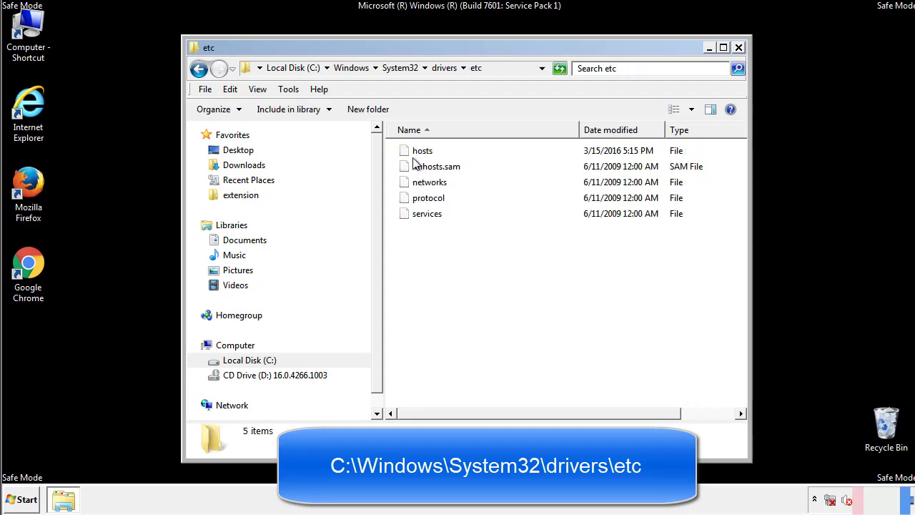
double_click(417, 151)
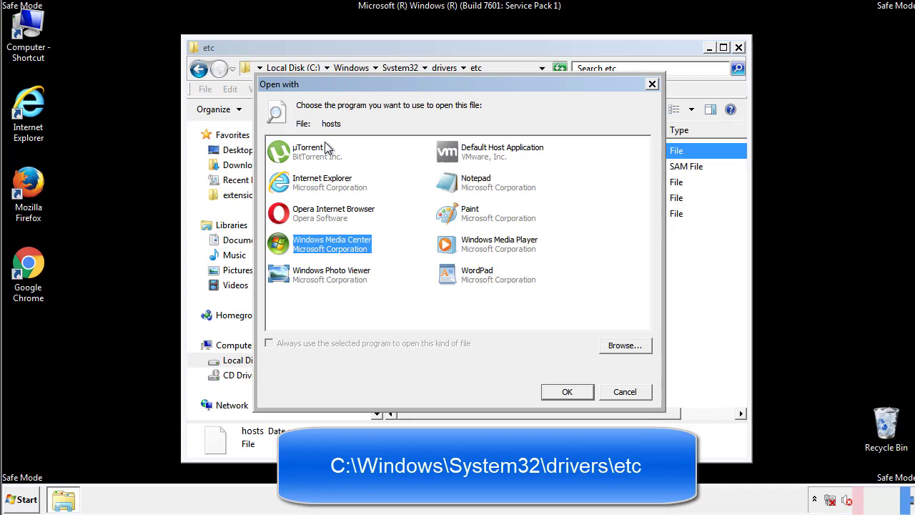
Step: Open hosts in Notepad and delete the four custom entries at its end
click(463, 187)
click(564, 389)
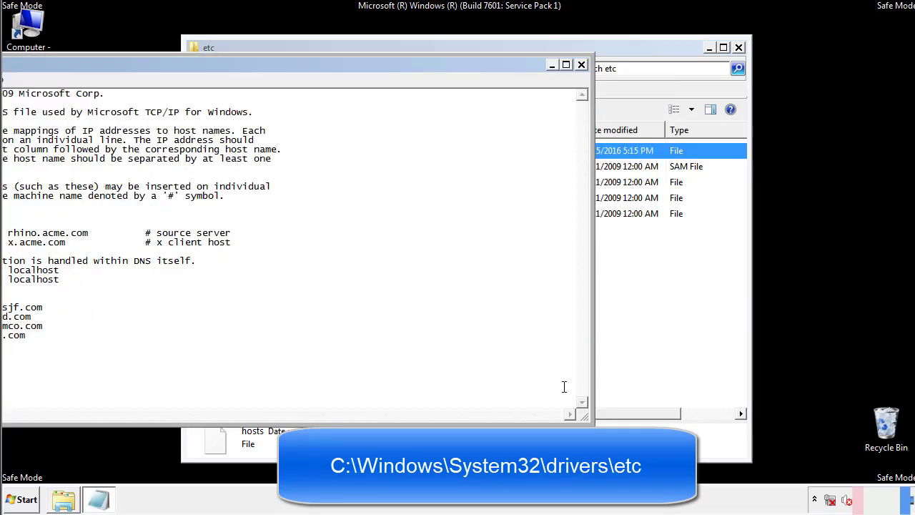
drag(374, 65, 581, 78)
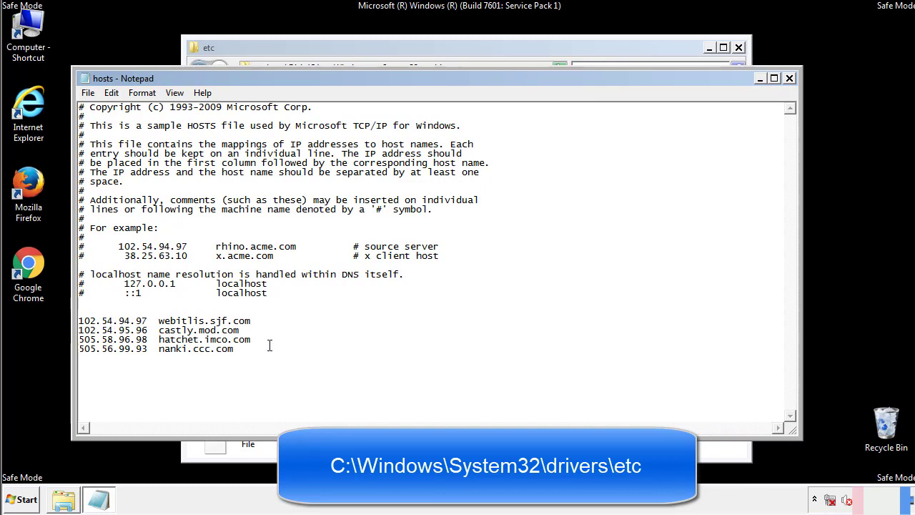
key(shift+Up)
key(shift+Up)
key(shift+Up)
key(shift+Home)
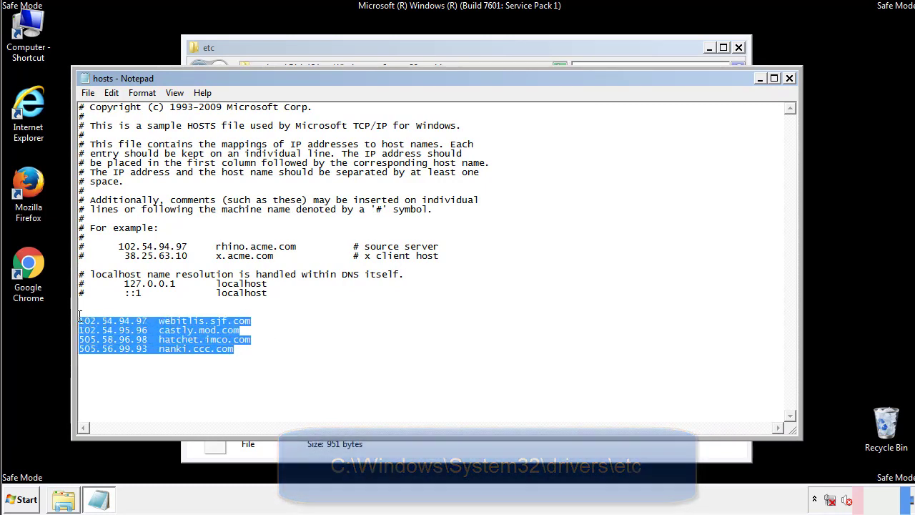
key(Delete)
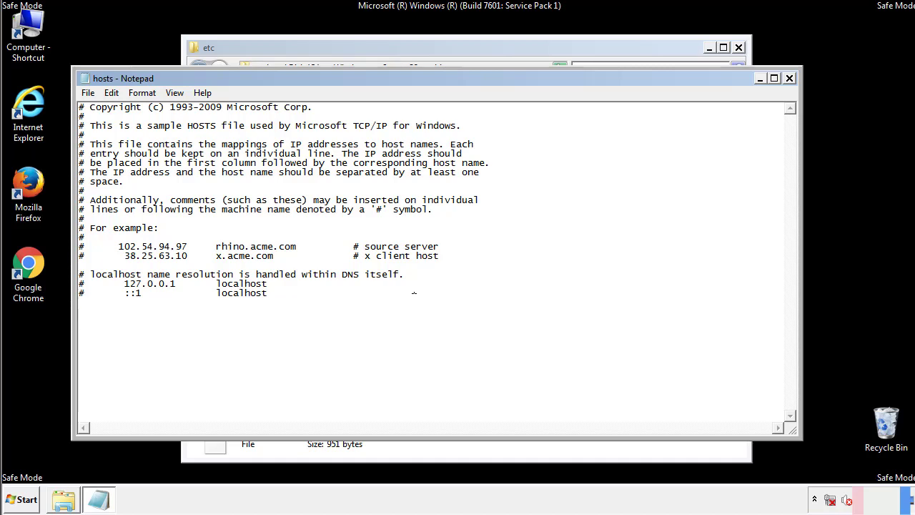
Step: Save the edited hosts file and close the etc folder window
click(789, 78)
click(402, 263)
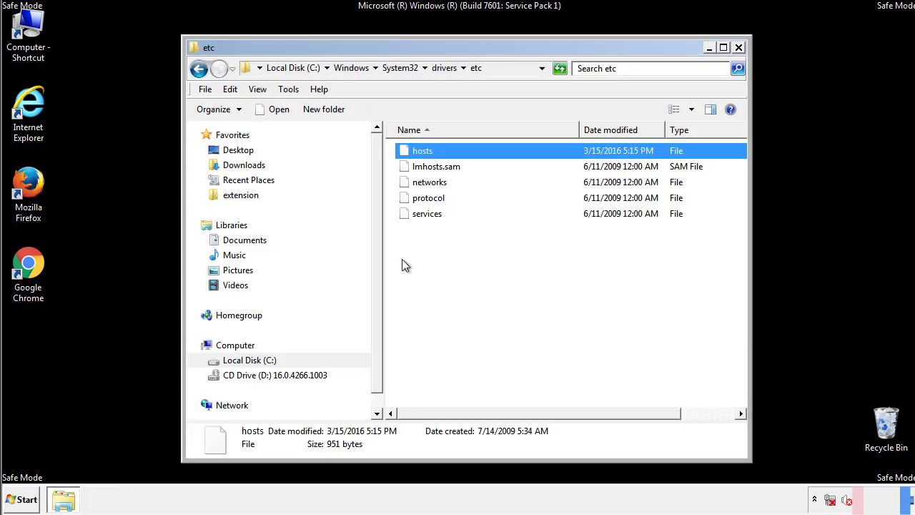
click(738, 49)
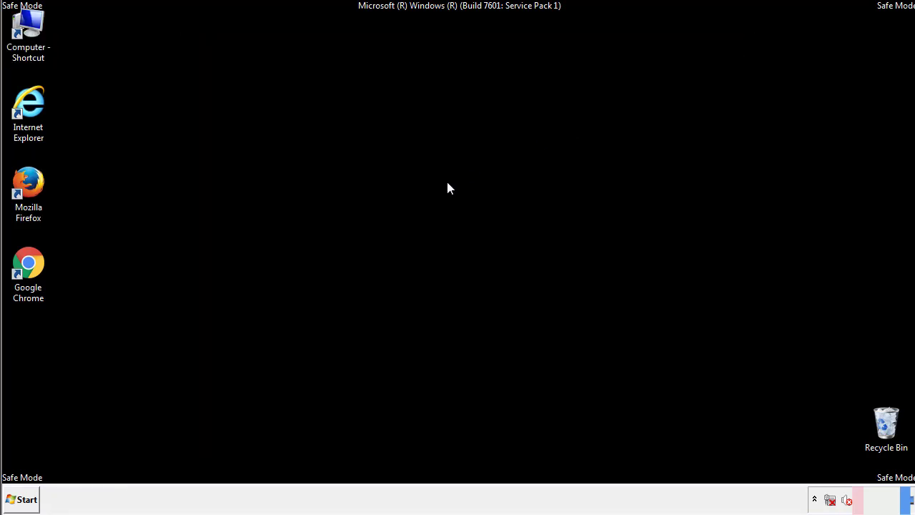
Step: Open the All Programs Startup folder in an Explorer window
click(23, 500)
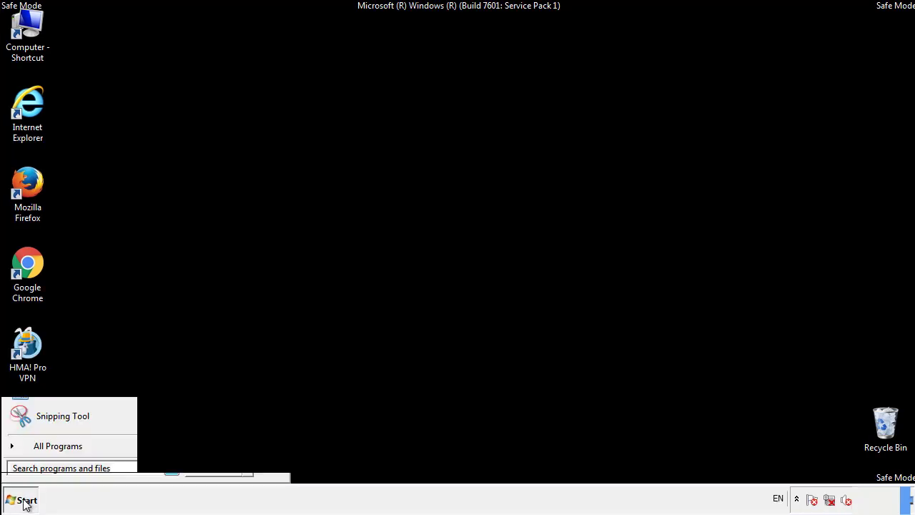
click(41, 446)
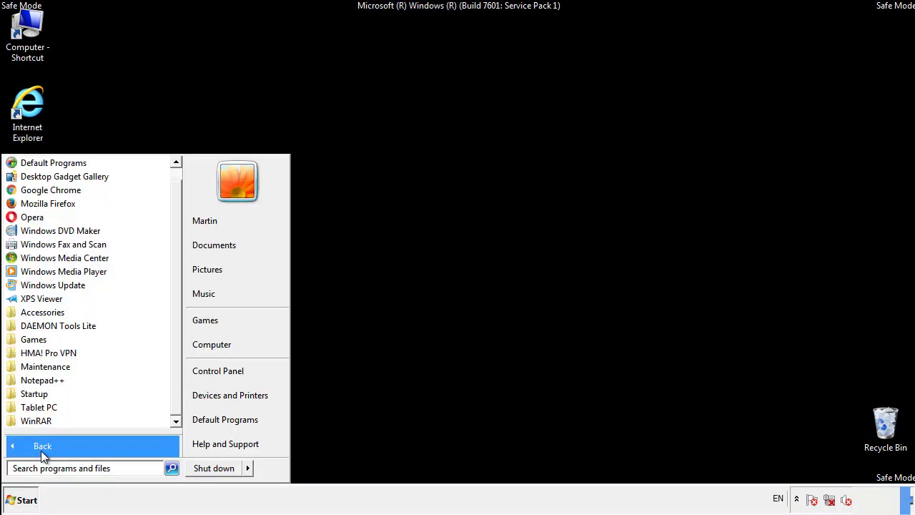
right_click(37, 394)
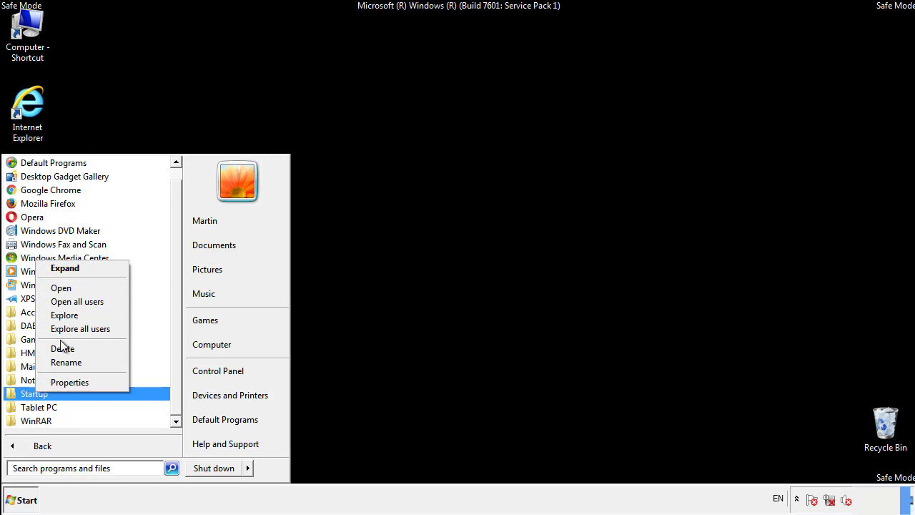
click(70, 287)
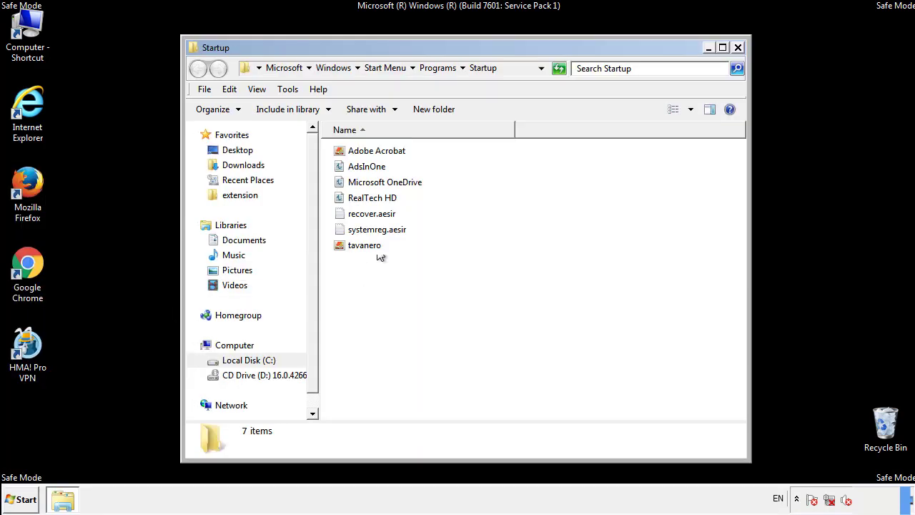
Step: Delete AdsInOne, recover.aesir, systemreg.aesir and tavanero from Startup, then close the window
click(372, 169)
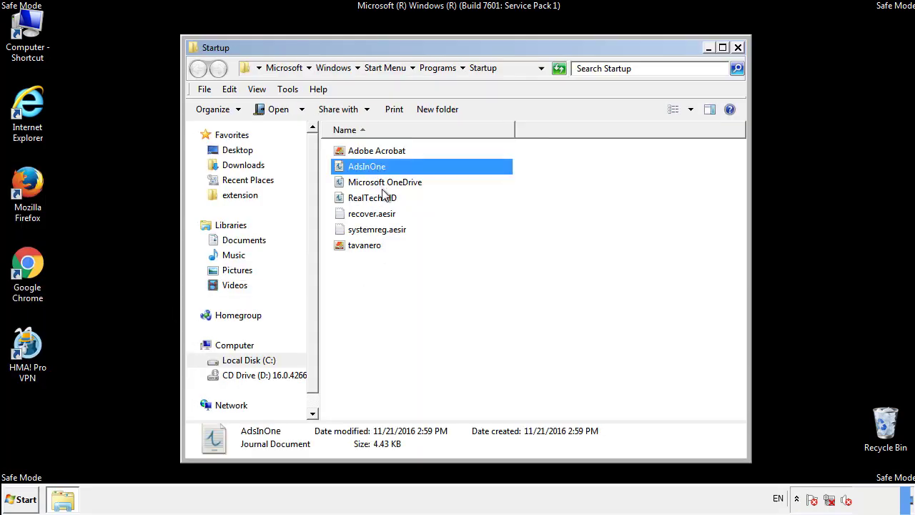
ctrl+click(372, 217)
ctrl+click(379, 228)
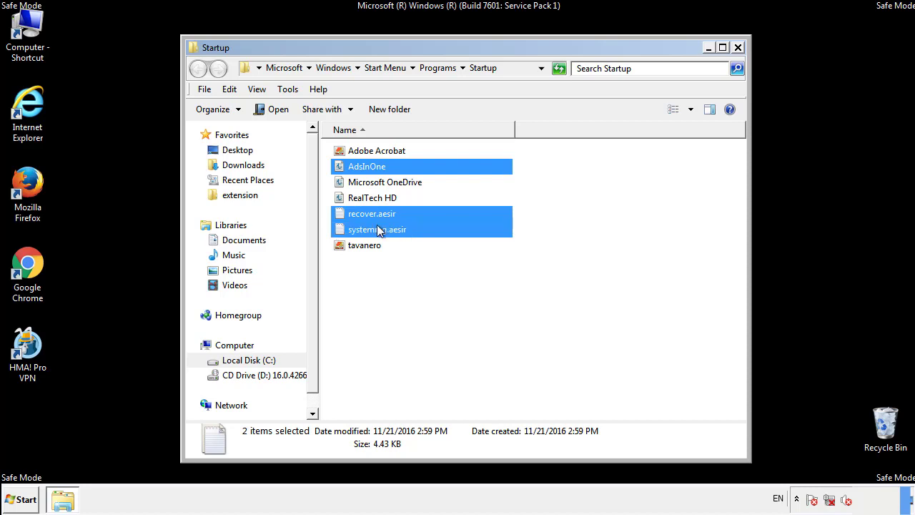
ctrl+click(365, 244)
right_click(361, 246)
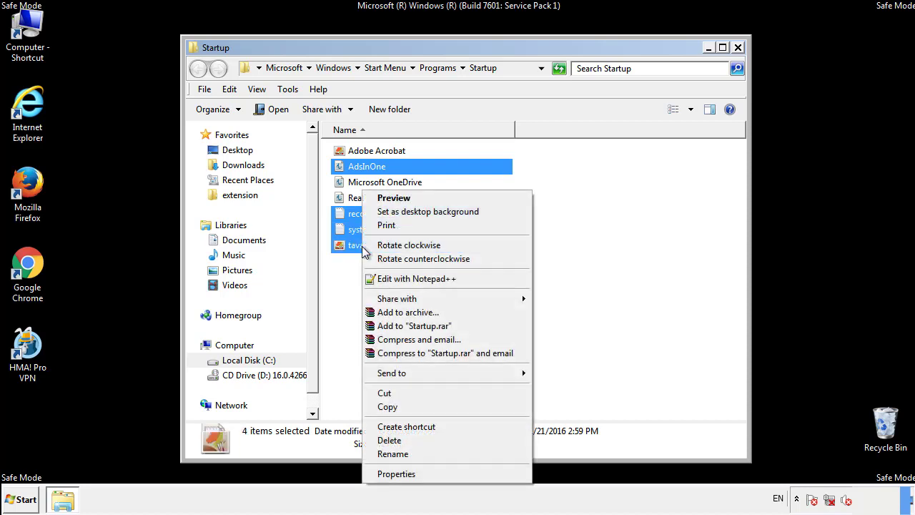
click(389, 440)
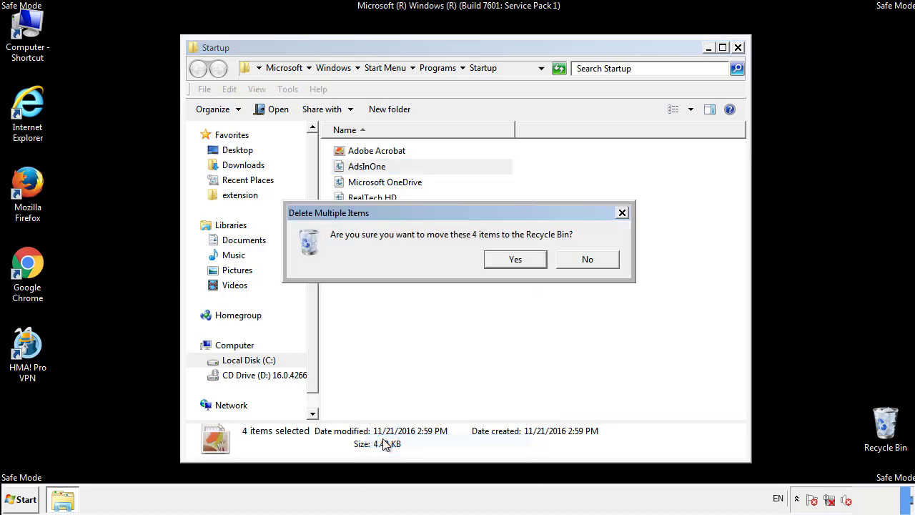
click(506, 261)
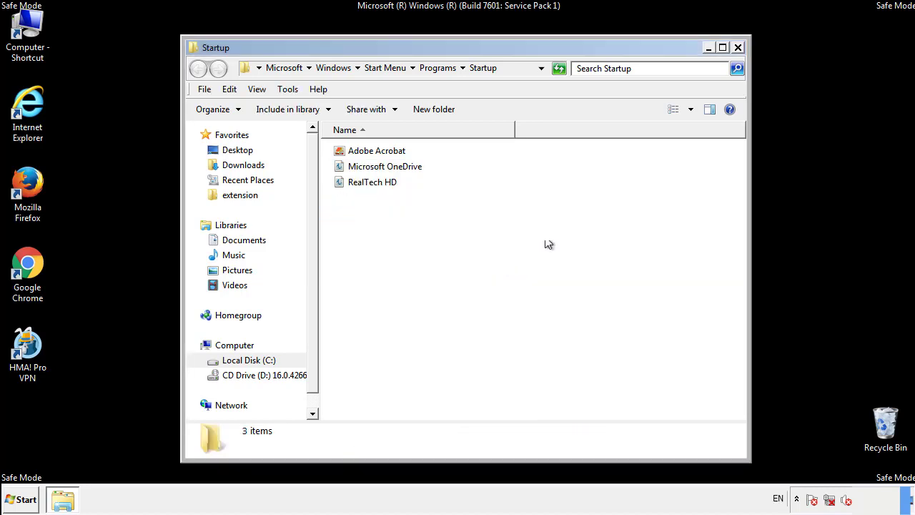
click(739, 56)
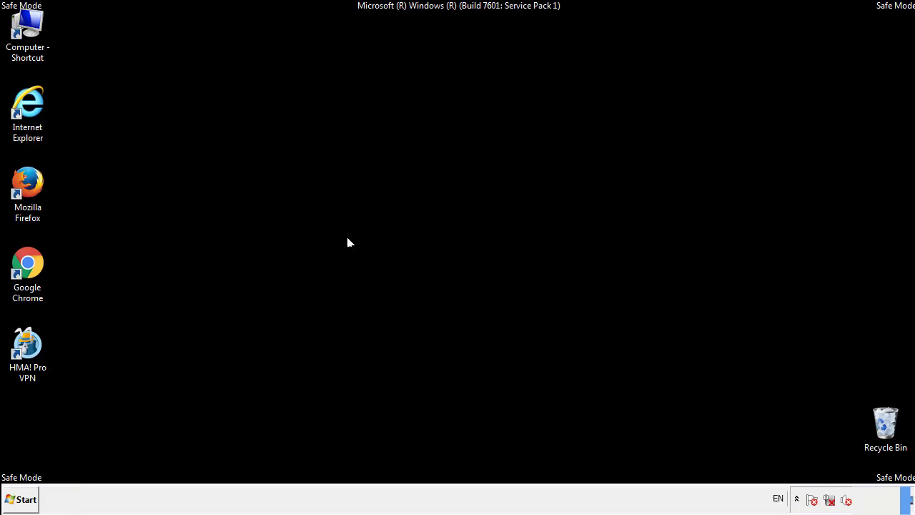
Step: Launch regedit and expand HKEY_LOCAL_MACHINE\SOFTWARE
click(22, 505)
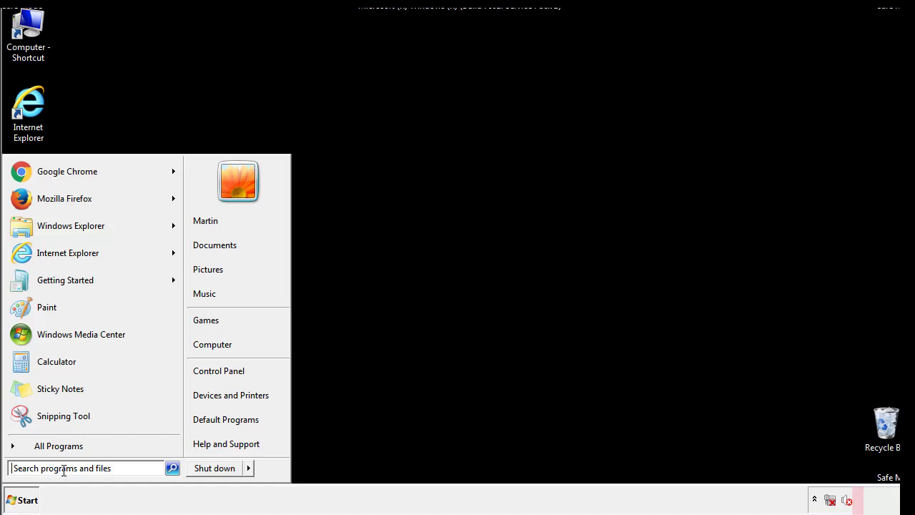
text(reged)
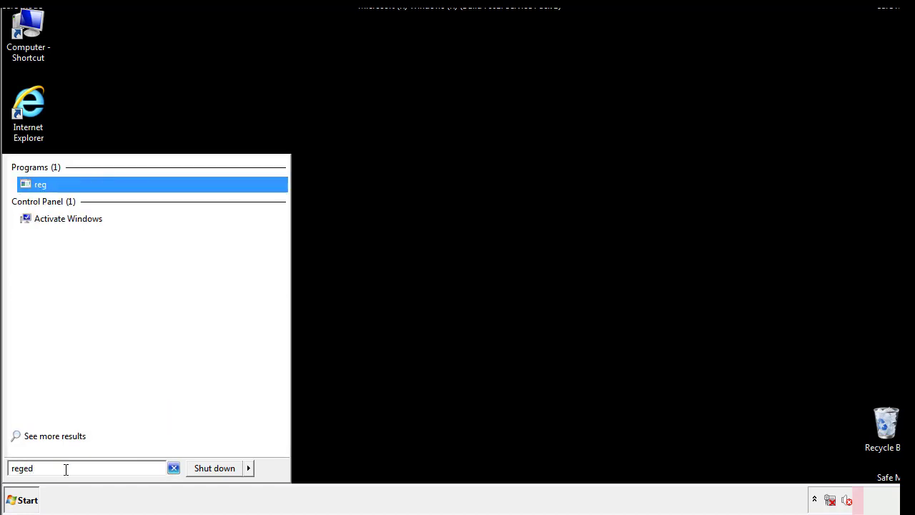
text(it)
key(Return)
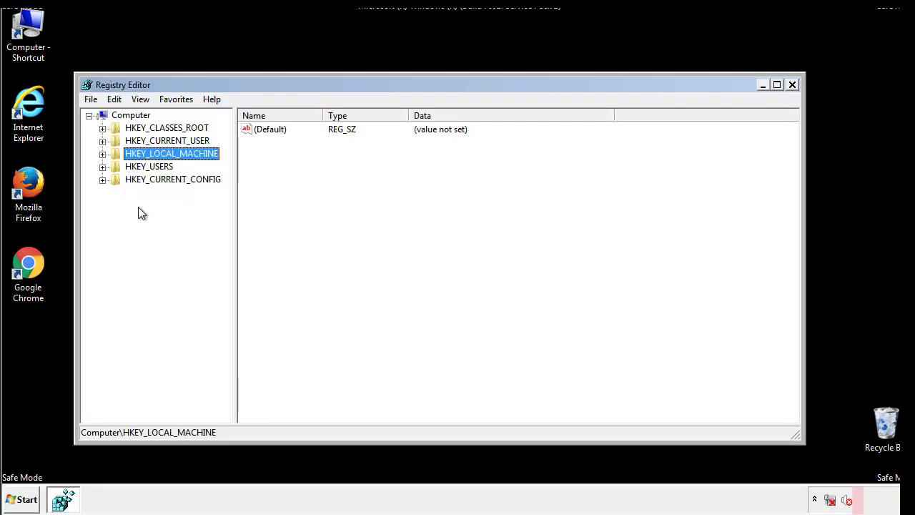
click(102, 154)
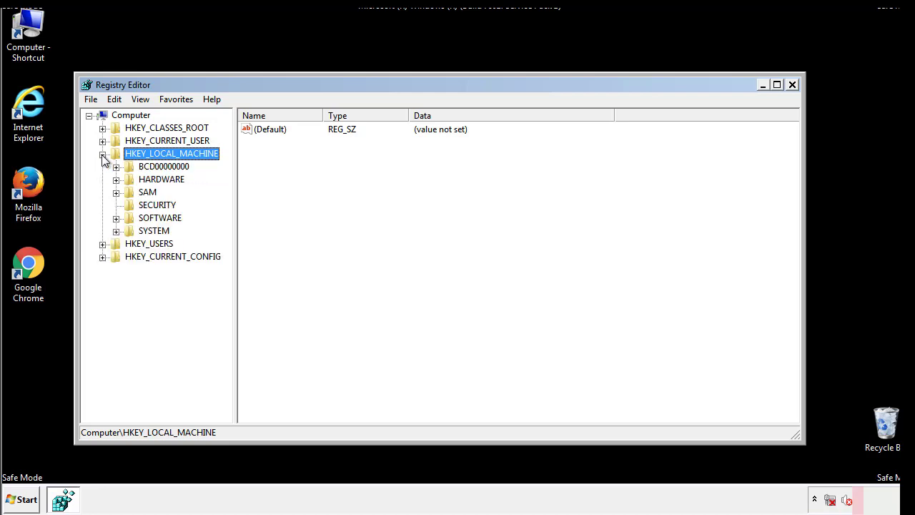
click(116, 218)
Step: Expand Microsoft\Windows\CurrentVersion under SOFTWARE to reveal the Run key
scroll(225, 211, down, 1)
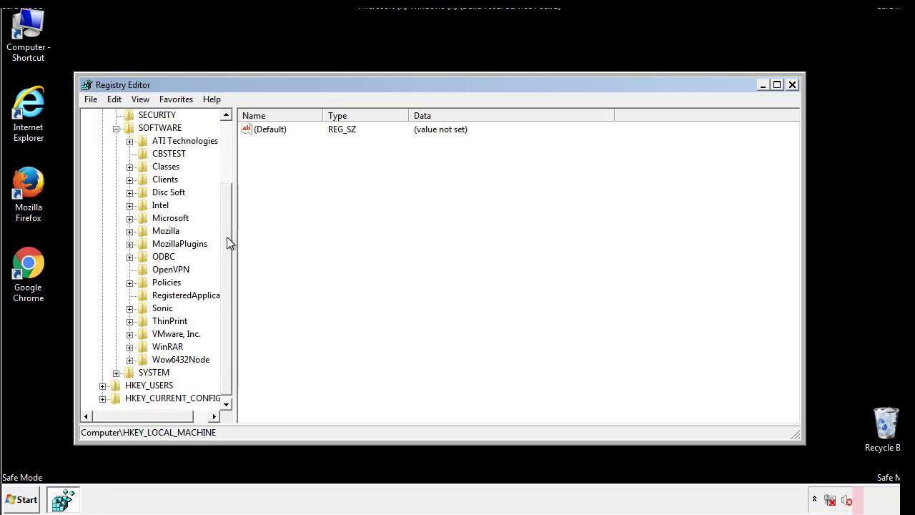
click(130, 218)
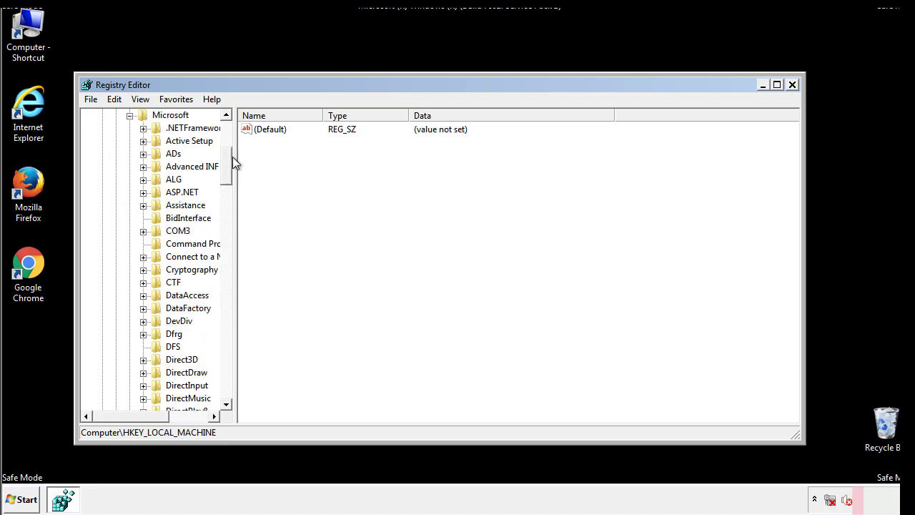
mouse_move(226, 178)
mouse_down()
mouse_move(227, 386)
mouse_move(229, 368)
mouse_up()
click(142, 218)
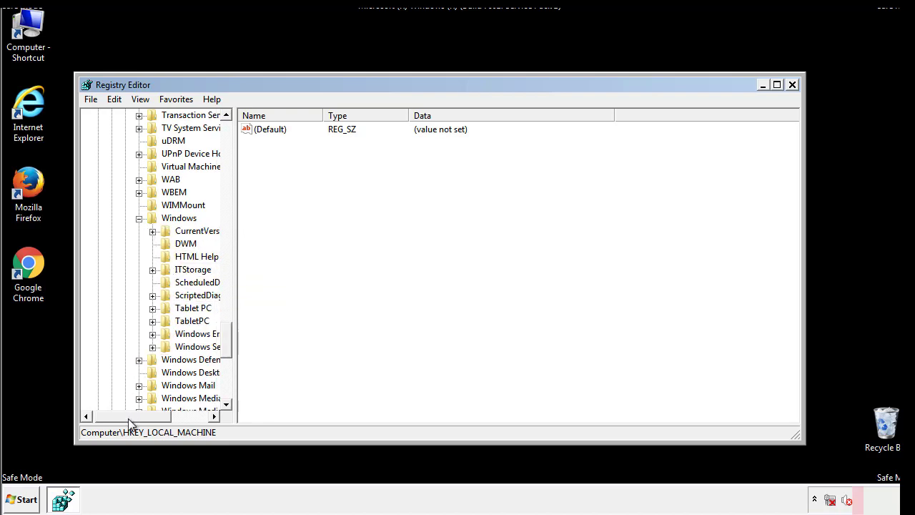
drag(127, 418, 146, 419)
click(117, 231)
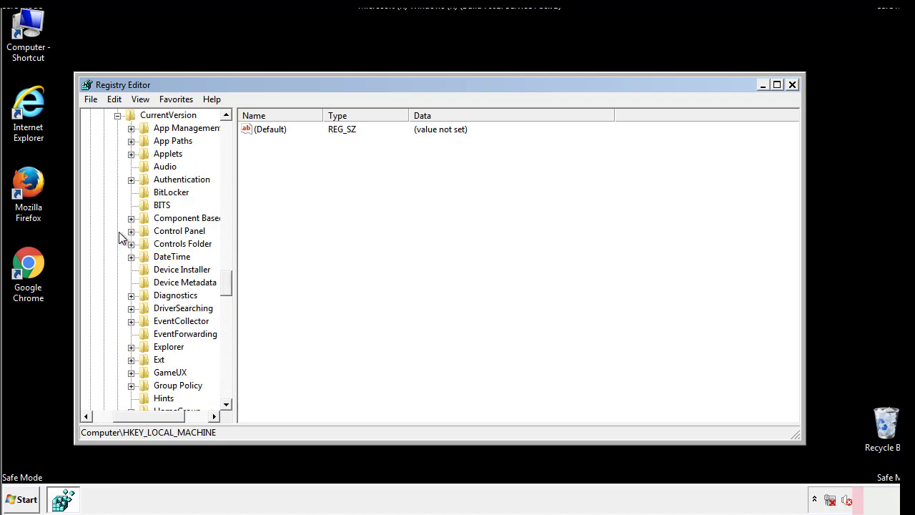
drag(232, 283, 226, 331)
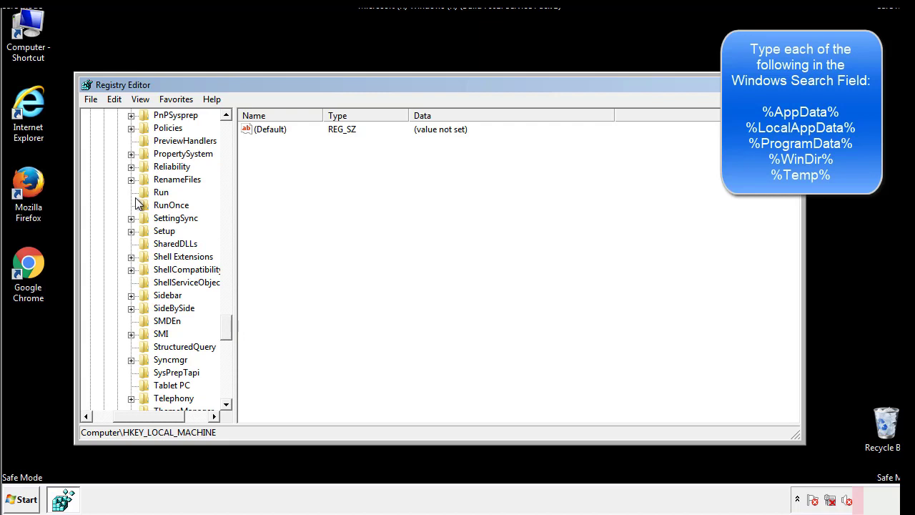
Step: Delete the tappi.loc value from HKEY_LOCAL_MACHINE's CurrentVersion\Run key
click(150, 193)
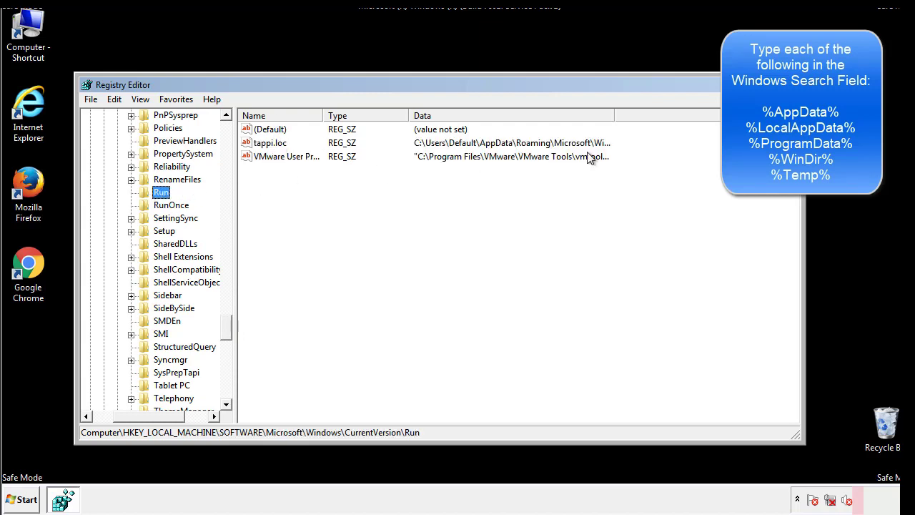
click(270, 146)
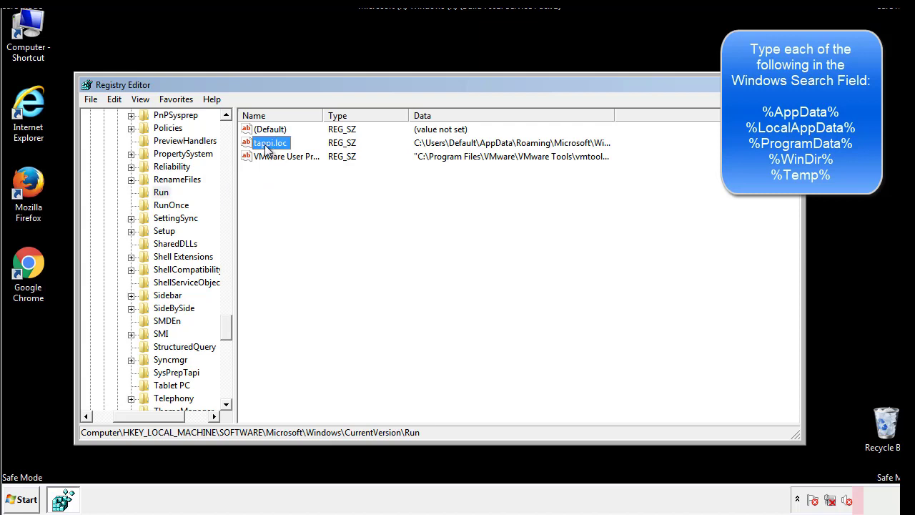
right_click(265, 146)
click(285, 185)
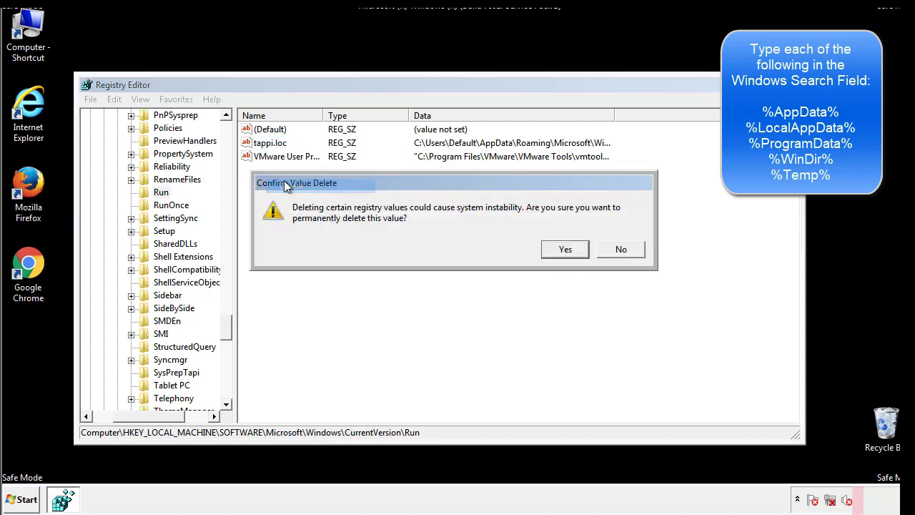
click(556, 250)
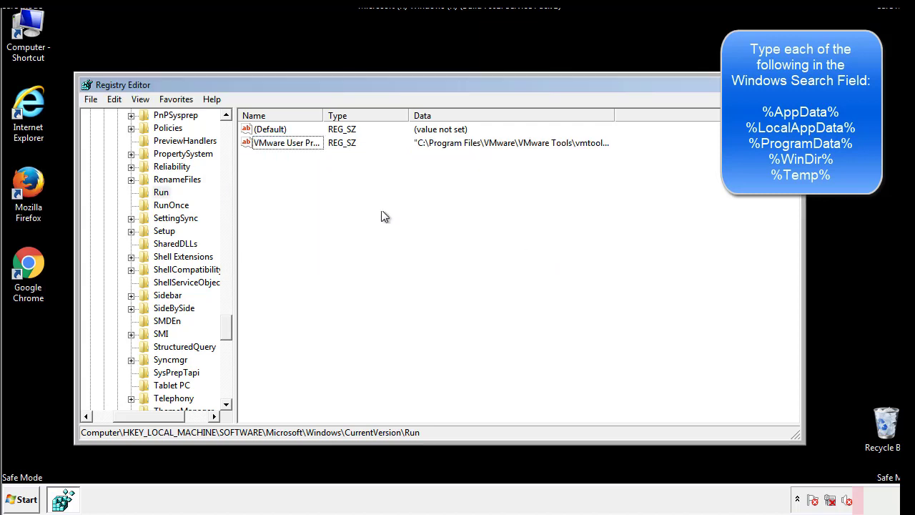
drag(226, 324, 226, 391)
drag(172, 415, 111, 423)
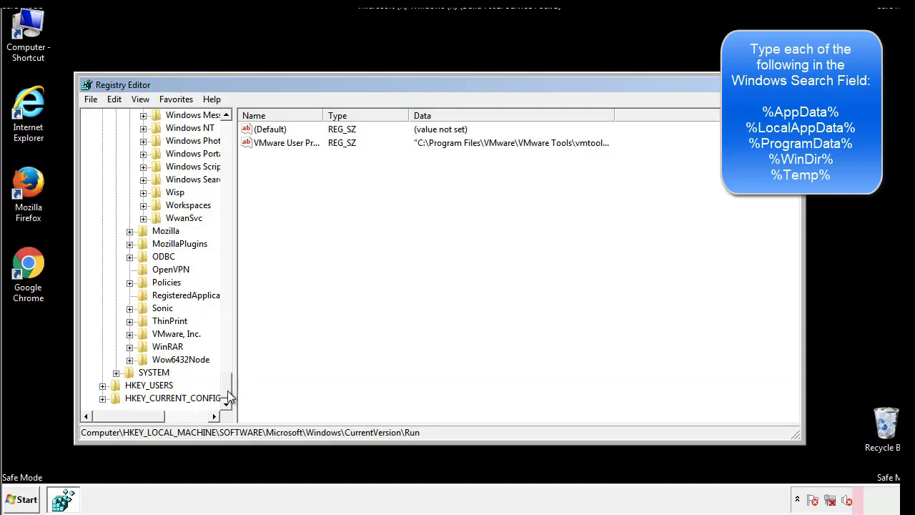
drag(229, 393, 233, 136)
Step: Collapse HKEY_LOCAL_MACHINE and expand HKEY_CURRENT_USER\Software\Microsoft
click(102, 153)
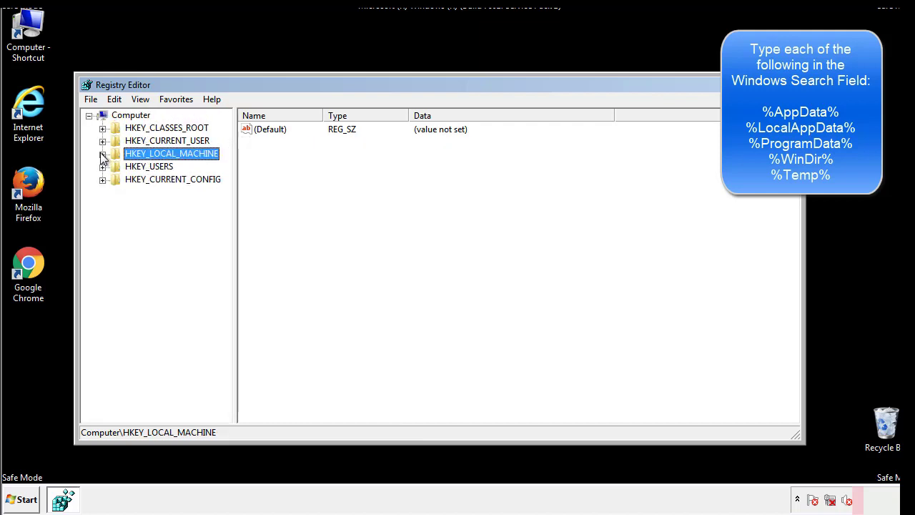
click(102, 140)
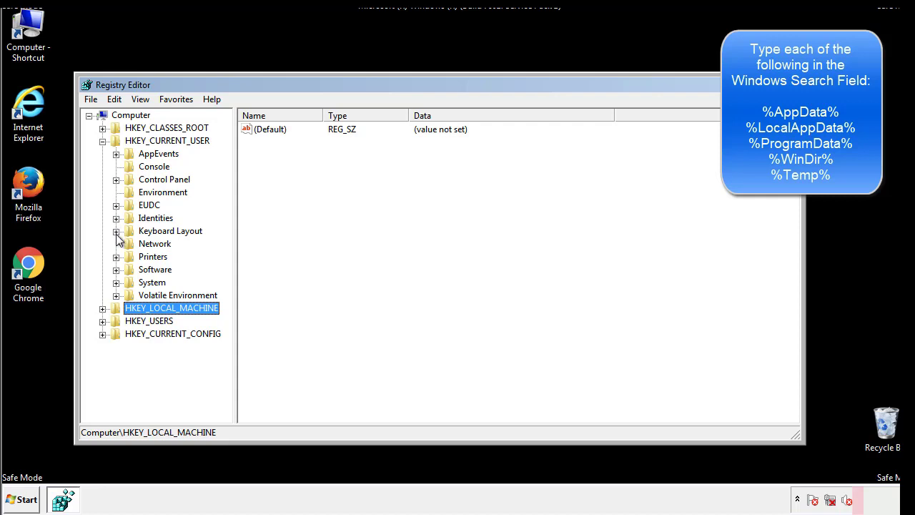
click(117, 270)
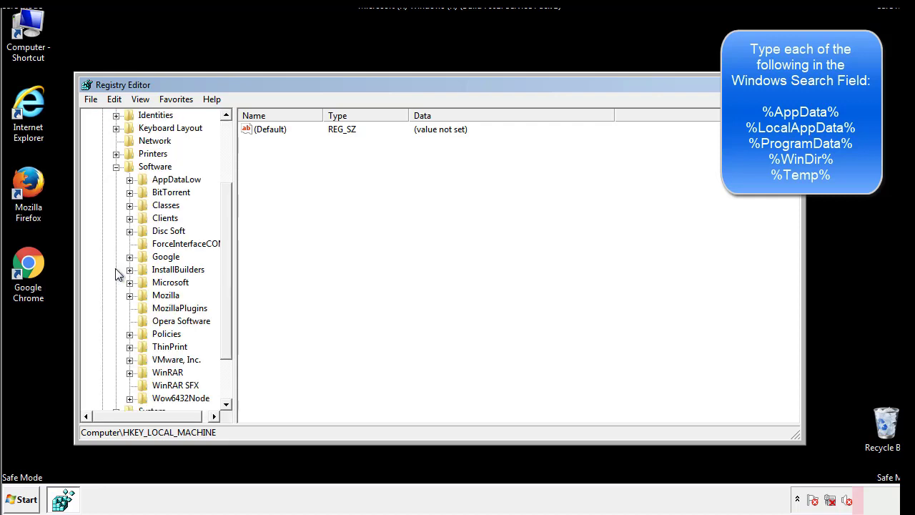
drag(224, 260, 225, 272)
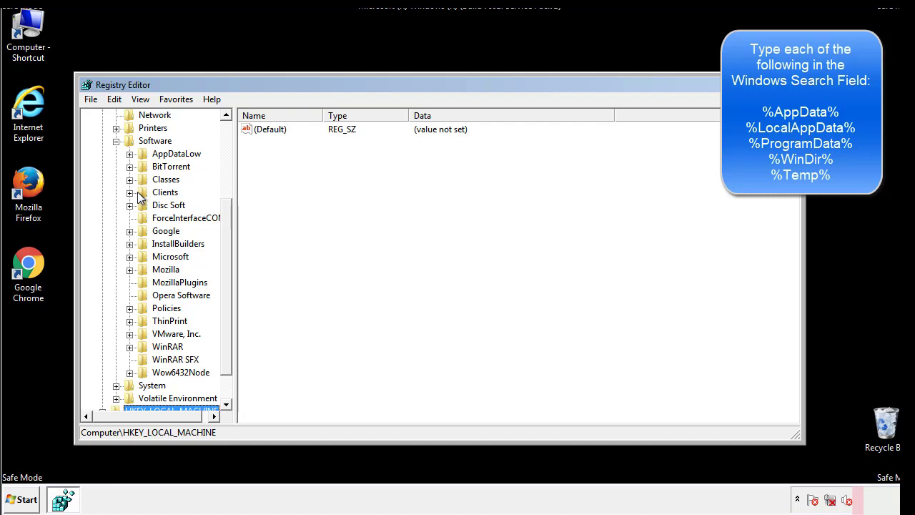
click(130, 258)
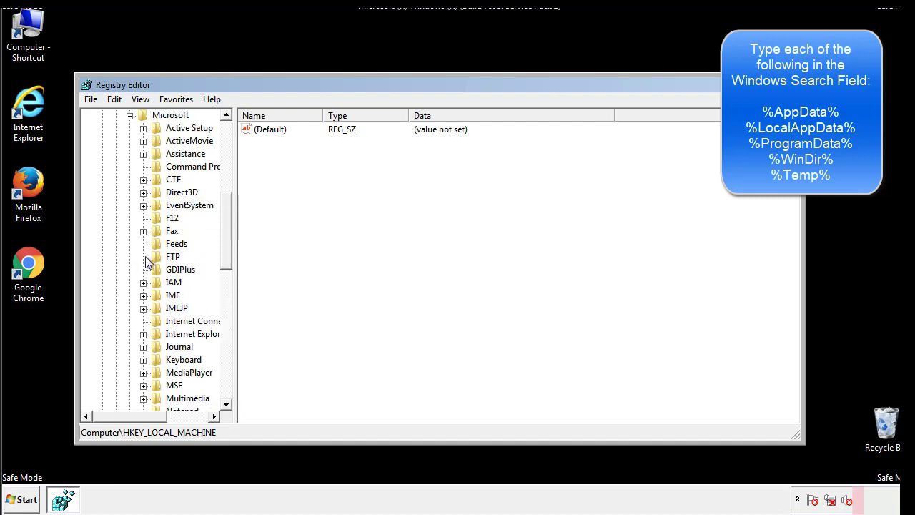
drag(225, 209, 225, 303)
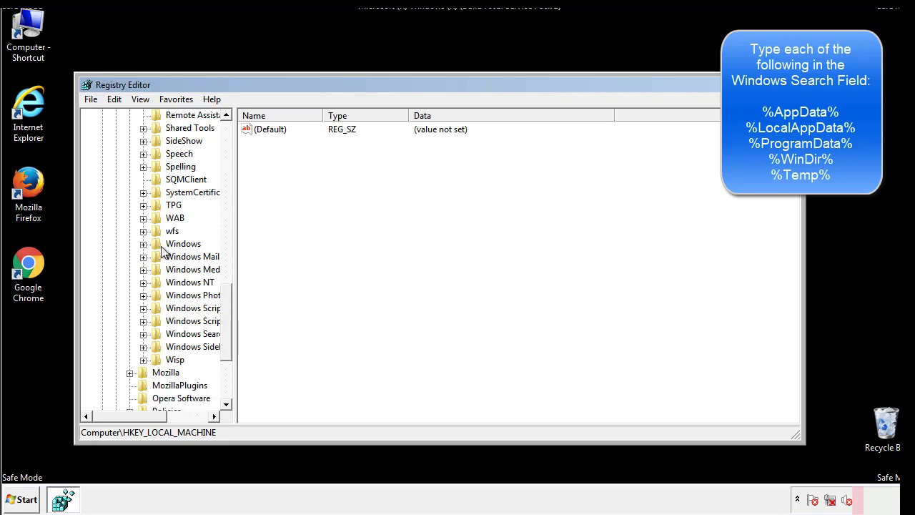
Step: Inspect HKCU's CurrentVersion\Run values, which hold only a DAEMON Tools Lite entry
click(143, 244)
click(157, 256)
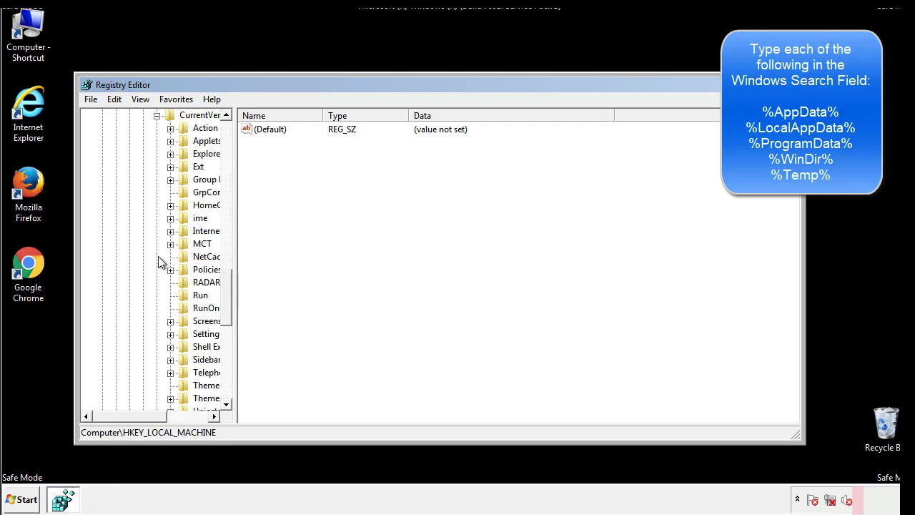
drag(138, 419, 161, 416)
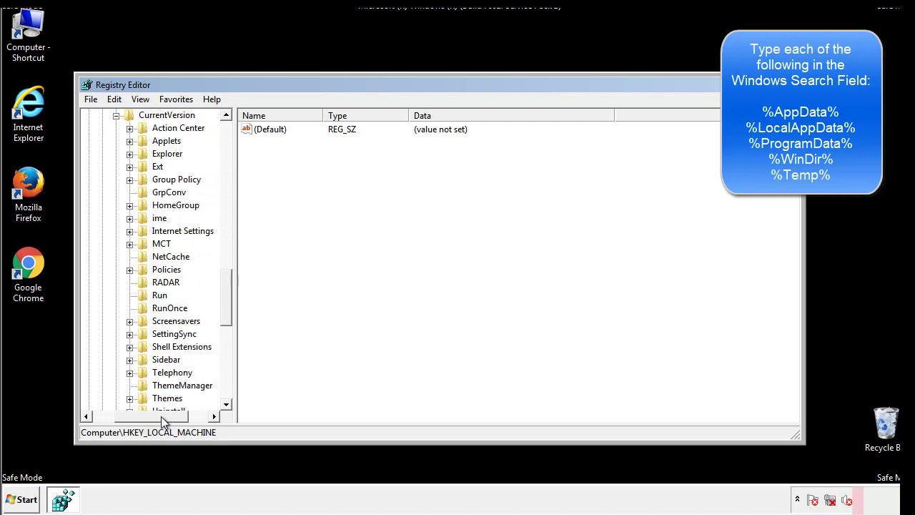
click(158, 295)
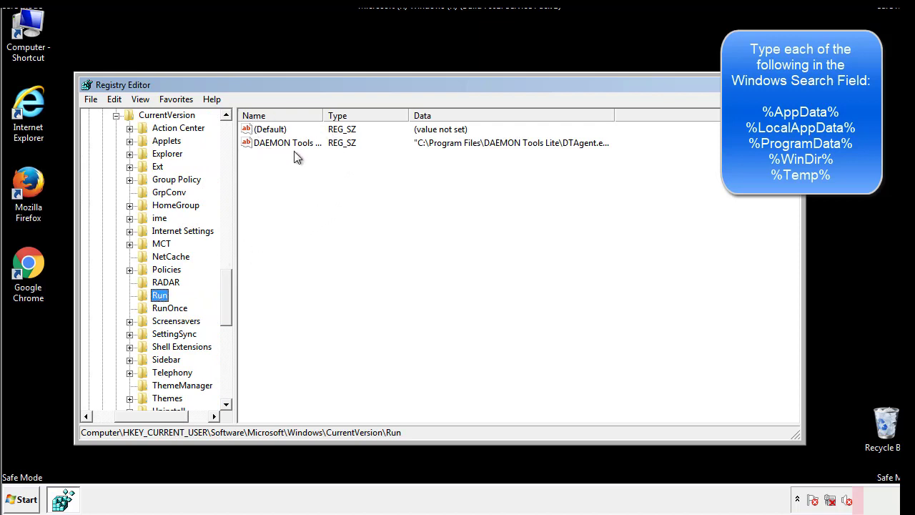
click(389, 165)
drag(267, 208, 281, 171)
drag(151, 413, 133, 415)
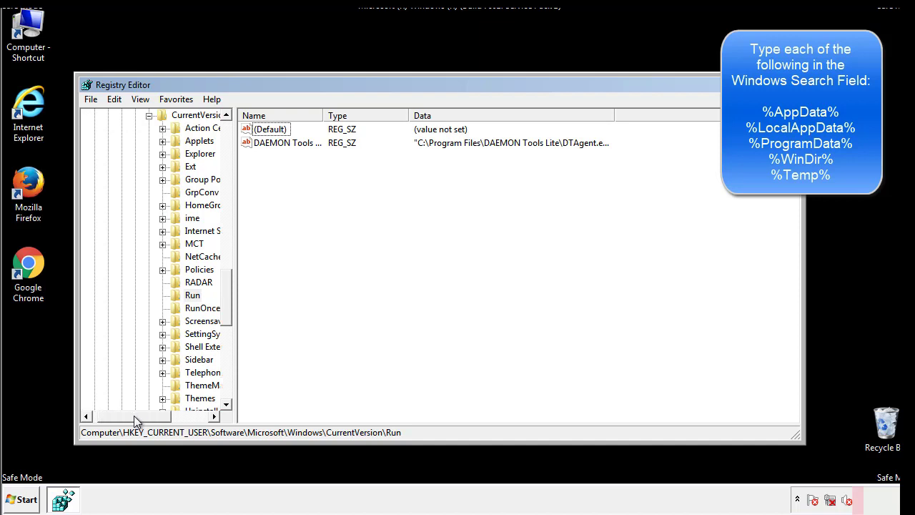
drag(232, 313, 226, 299)
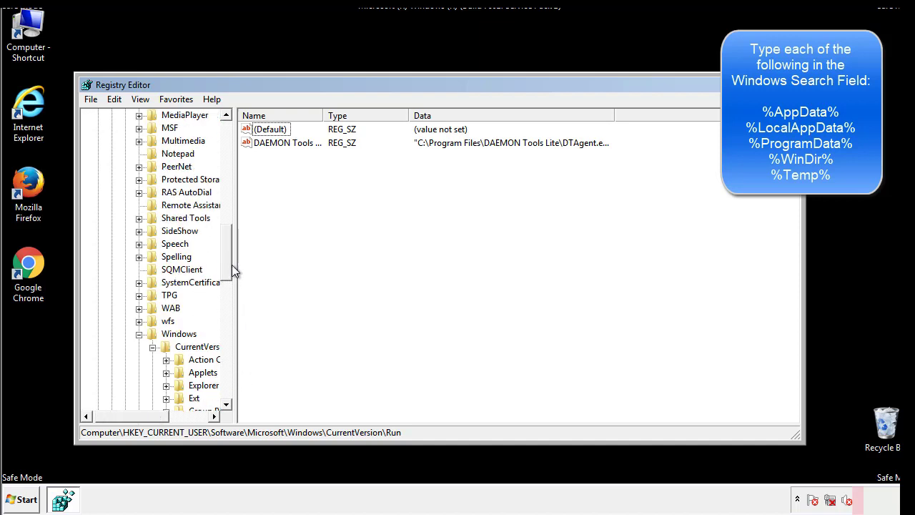
Step: Collapse the Windows key and search the registry for %temp%
click(139, 334)
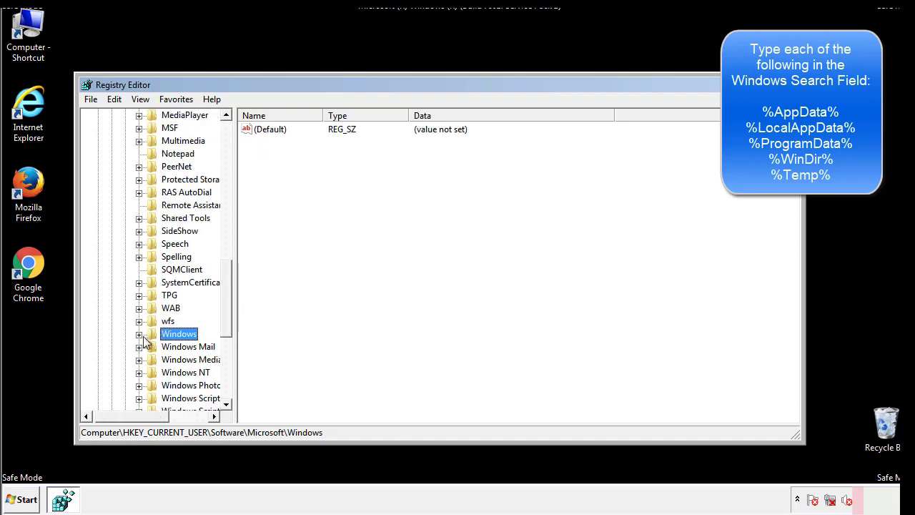
drag(230, 318, 230, 176)
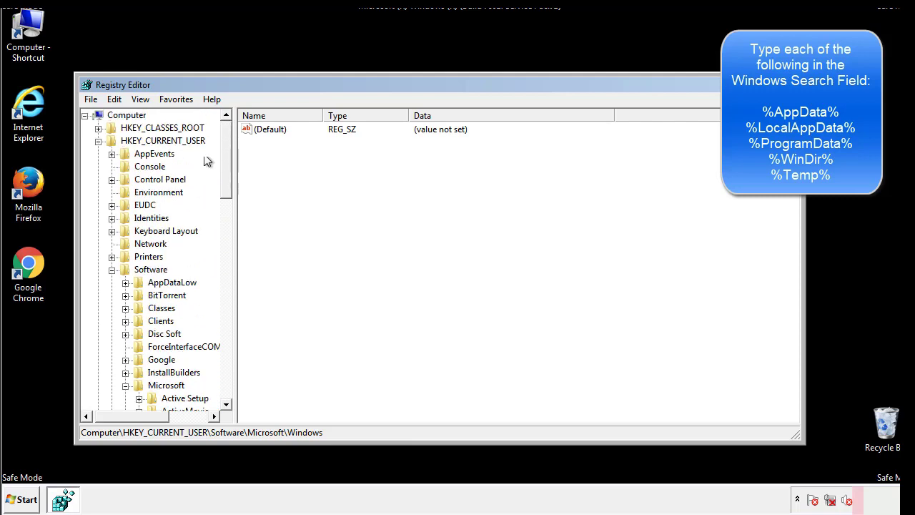
click(116, 99)
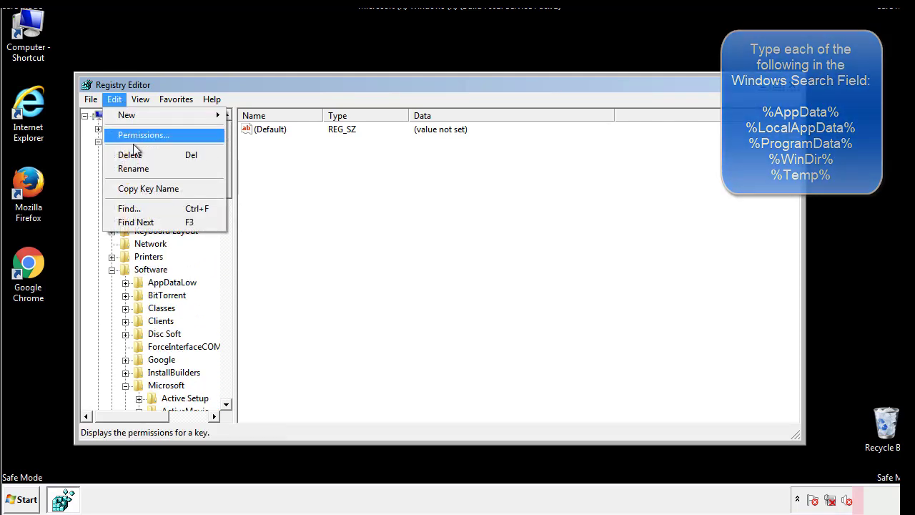
click(130, 208)
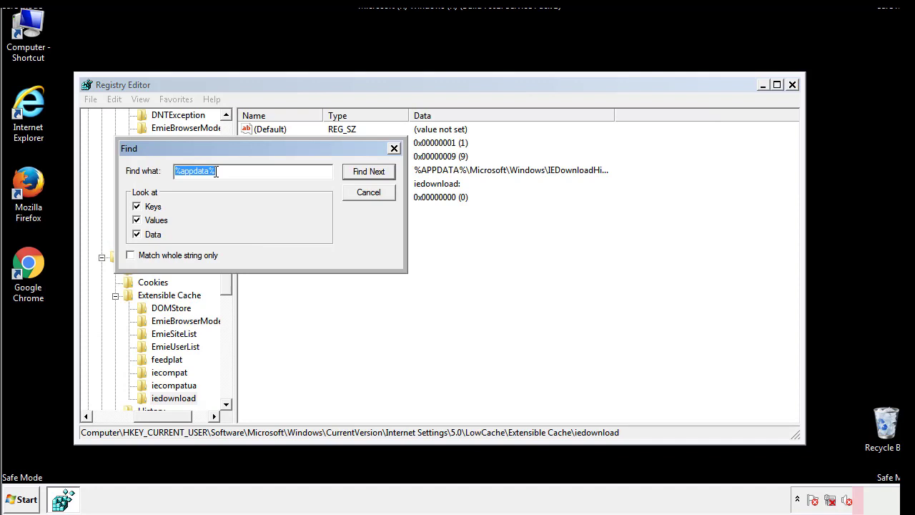
text(%)
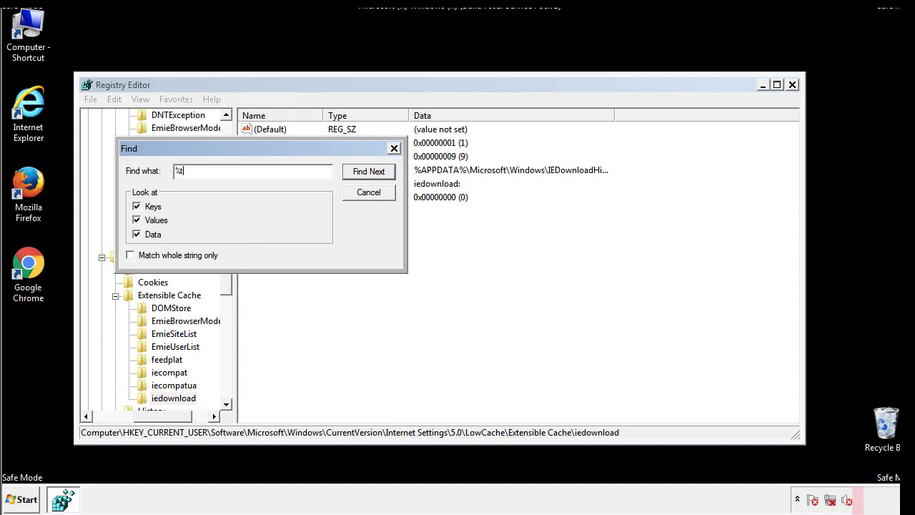
text(temp%)
key(Return)
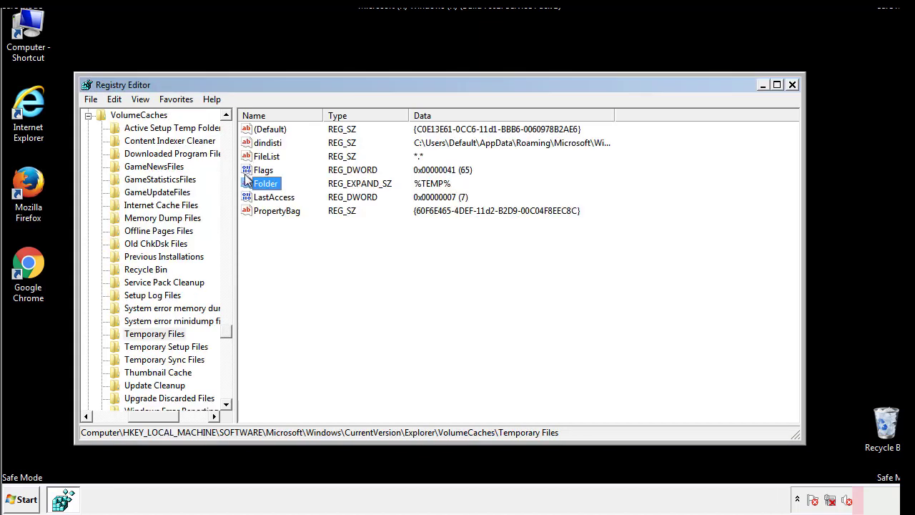
Step: Delete all values, including dindisti, from the Temporary Files VolumeCaches key
click(376, 250)
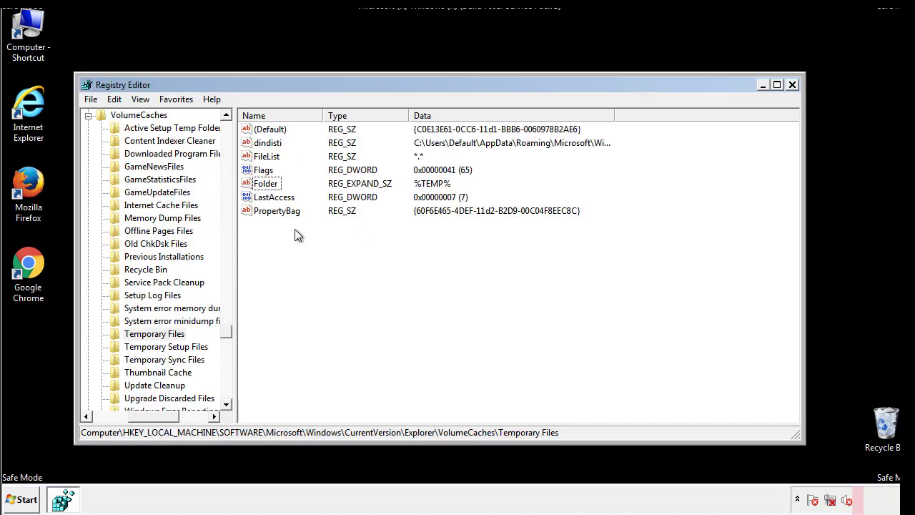
mouse_move(295, 228)
mouse_down()
mouse_move(270, 208)
mouse_move(260, 131)
mouse_up()
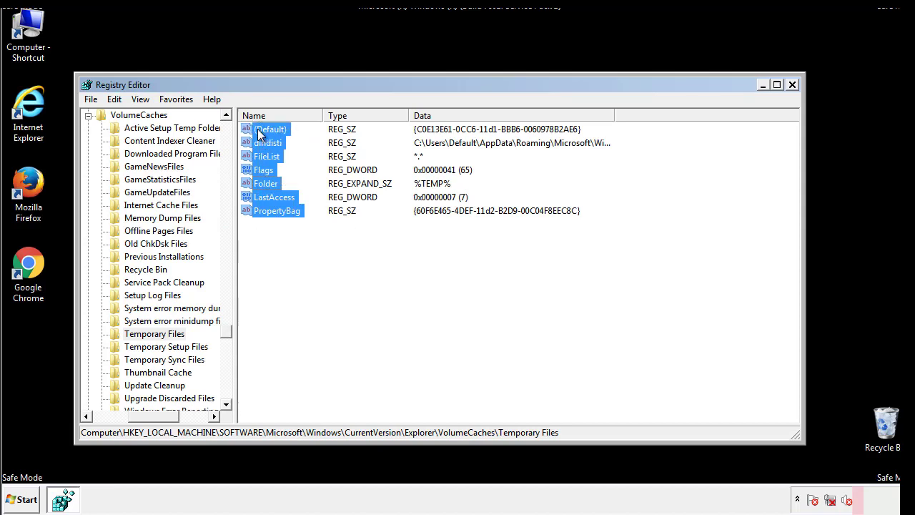
right_click(260, 134)
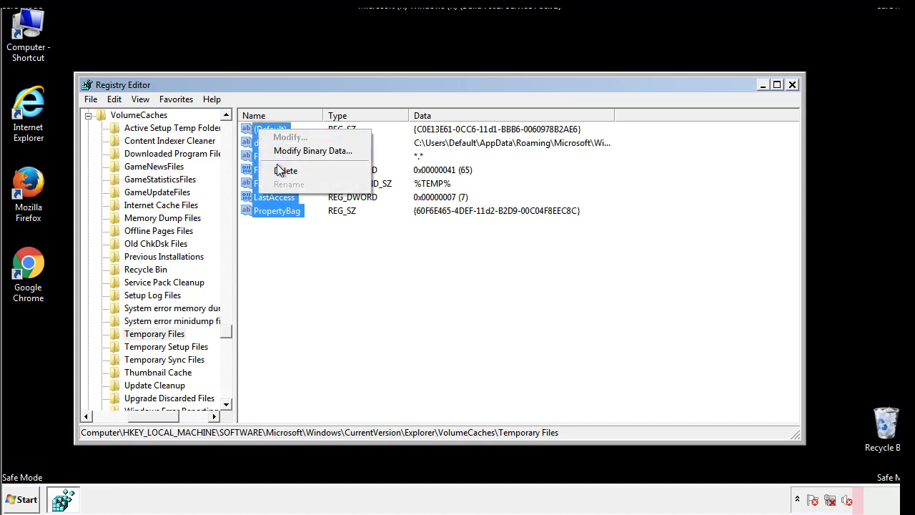
click(278, 171)
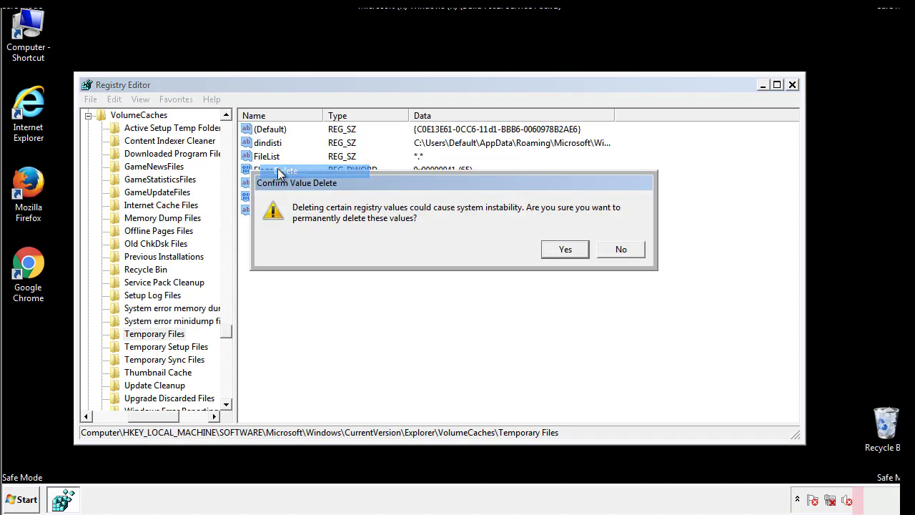
click(564, 249)
click(318, 175)
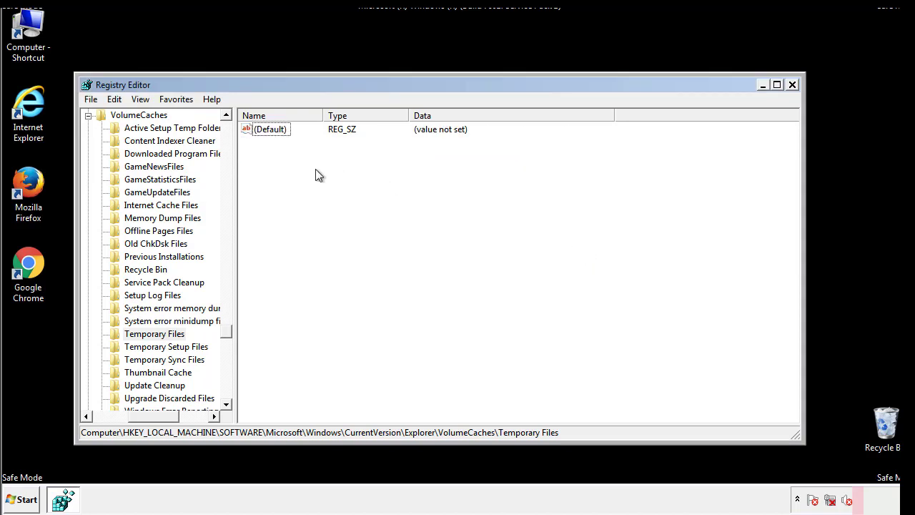
Step: Close Registry Editor and reopen System Configuration by searching the Start menu for msconfig
click(793, 85)
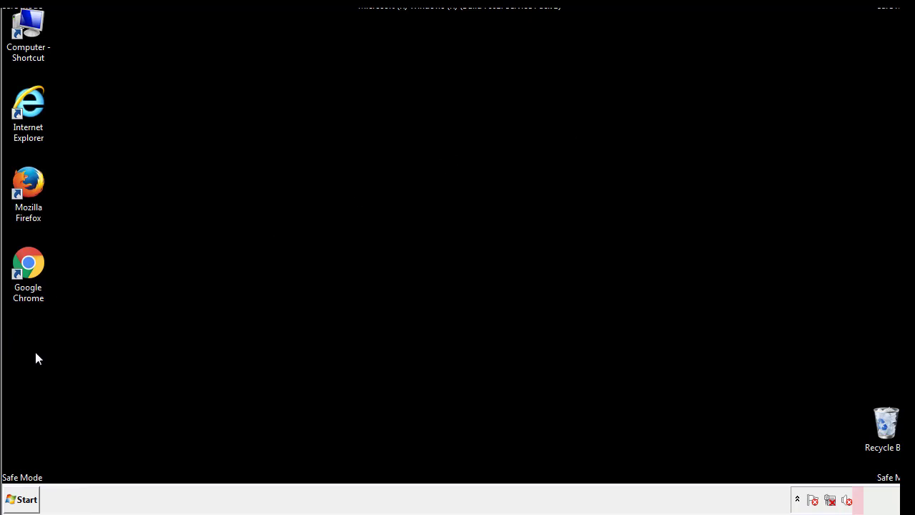
click(18, 502)
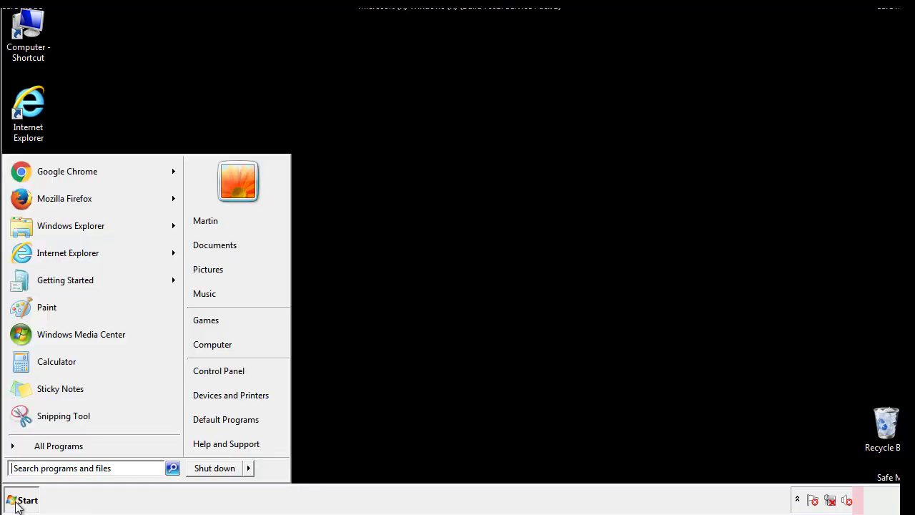
click(50, 467)
text(mscon)
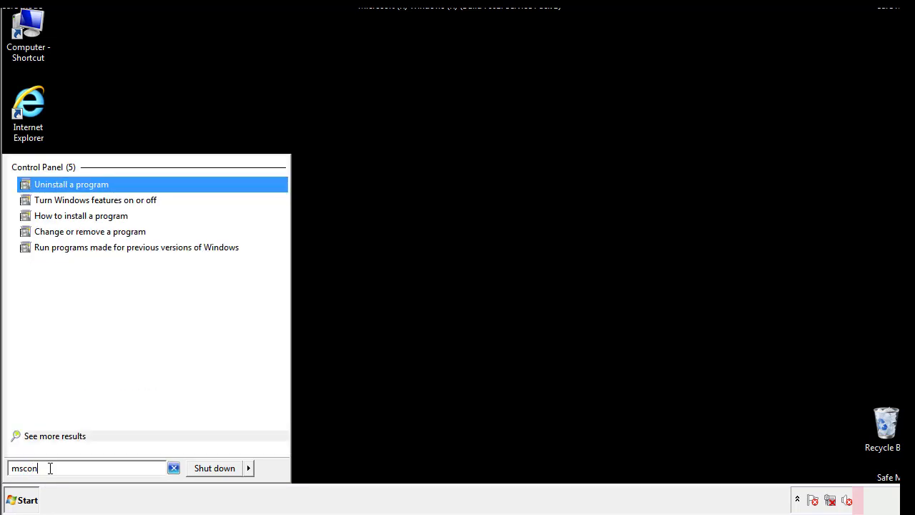
text(fgi)
key(BackSpace)
key(BackSpace)
text(ig)
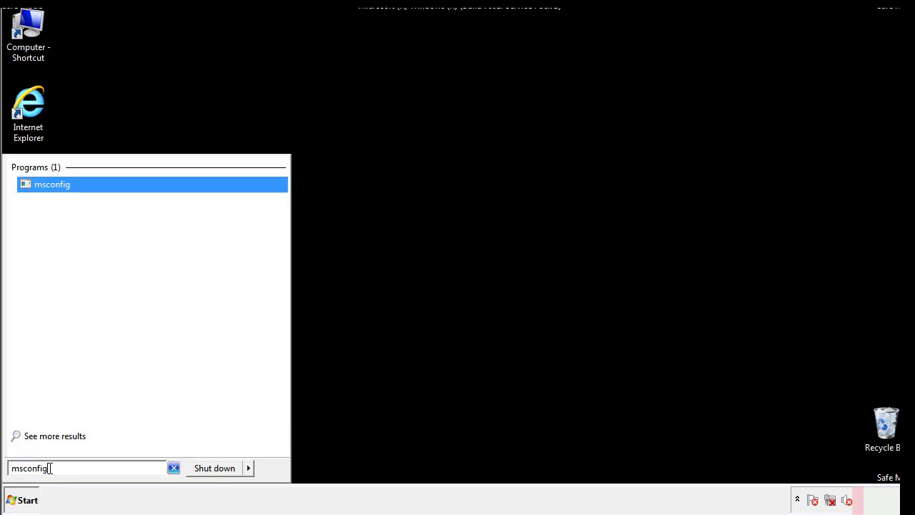
key(Return)
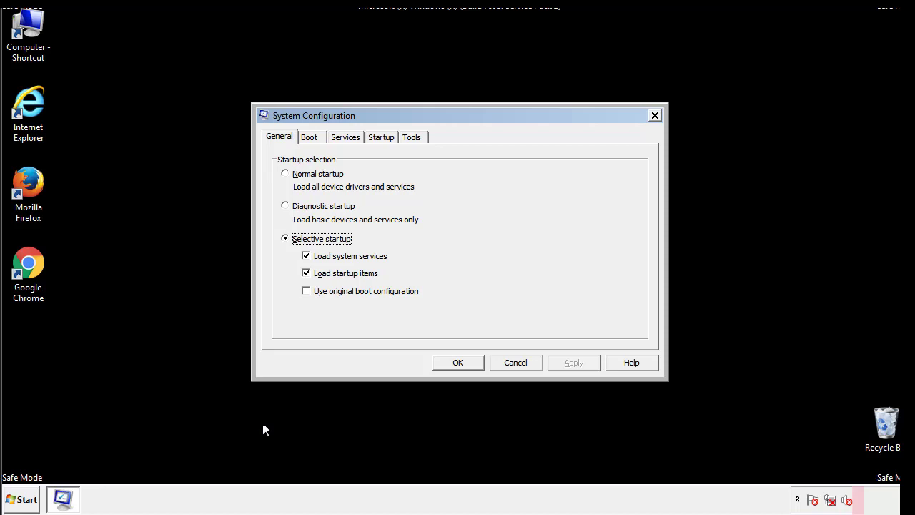
Step: Clear Safe boot on the Boot tab, apply and confirm it, and restart Windows now
click(316, 137)
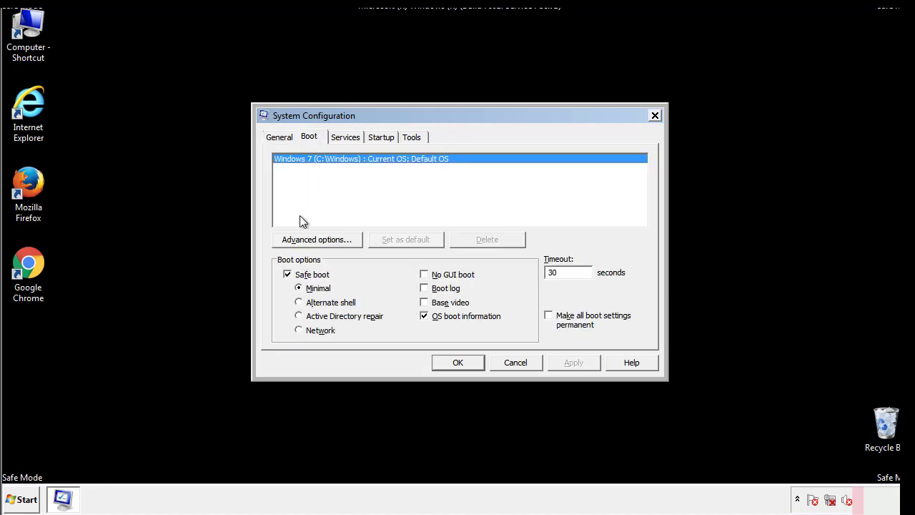
click(290, 277)
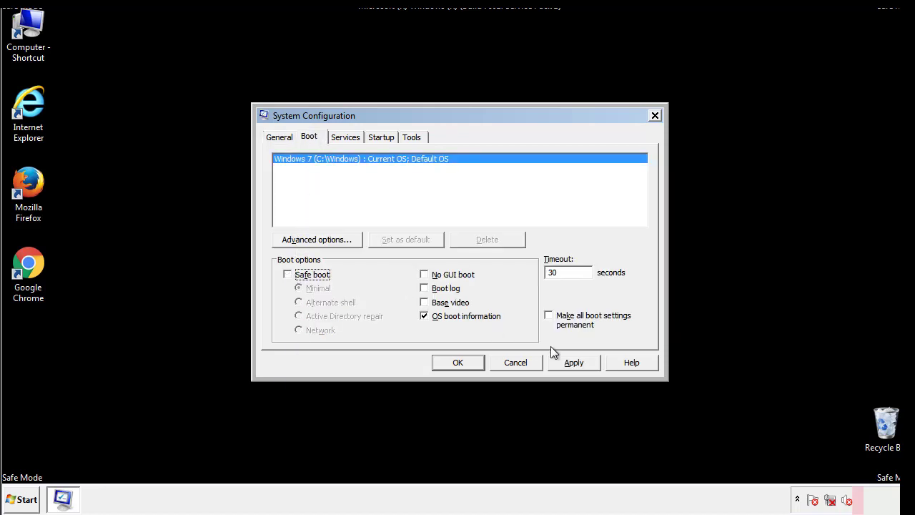
click(575, 362)
click(457, 365)
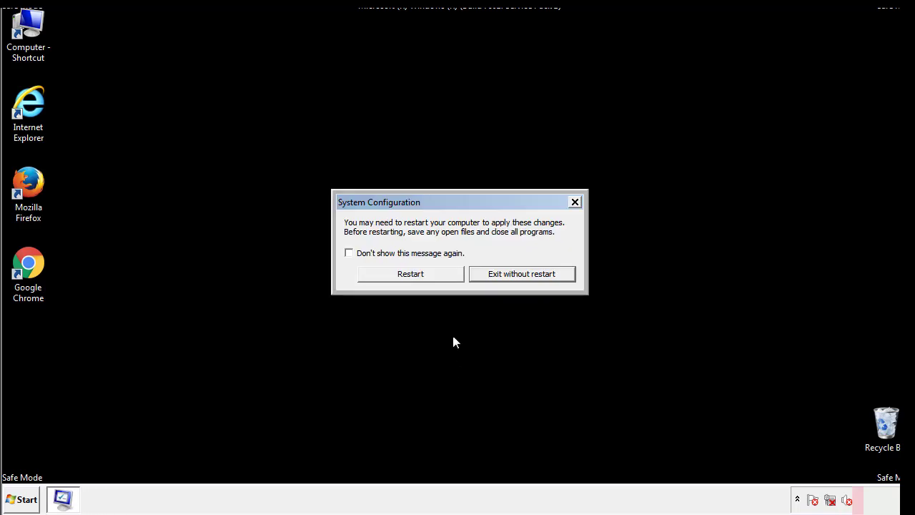
click(423, 279)
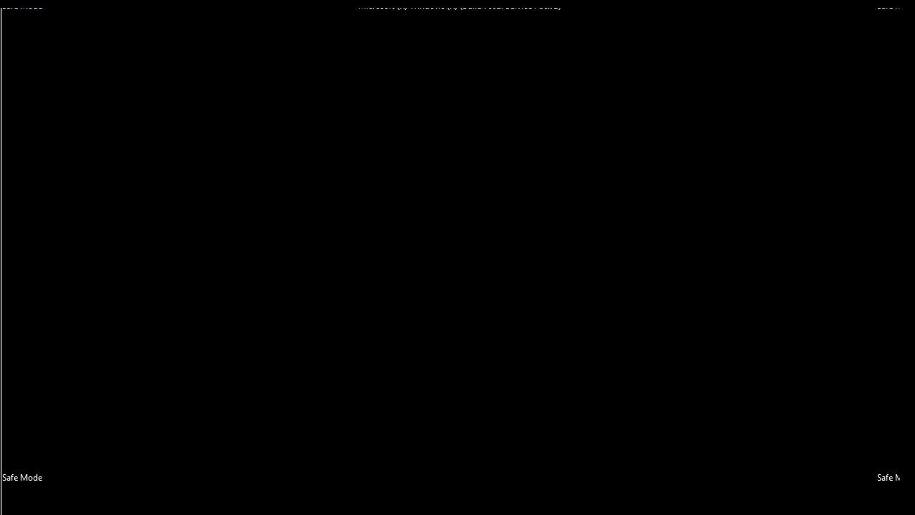